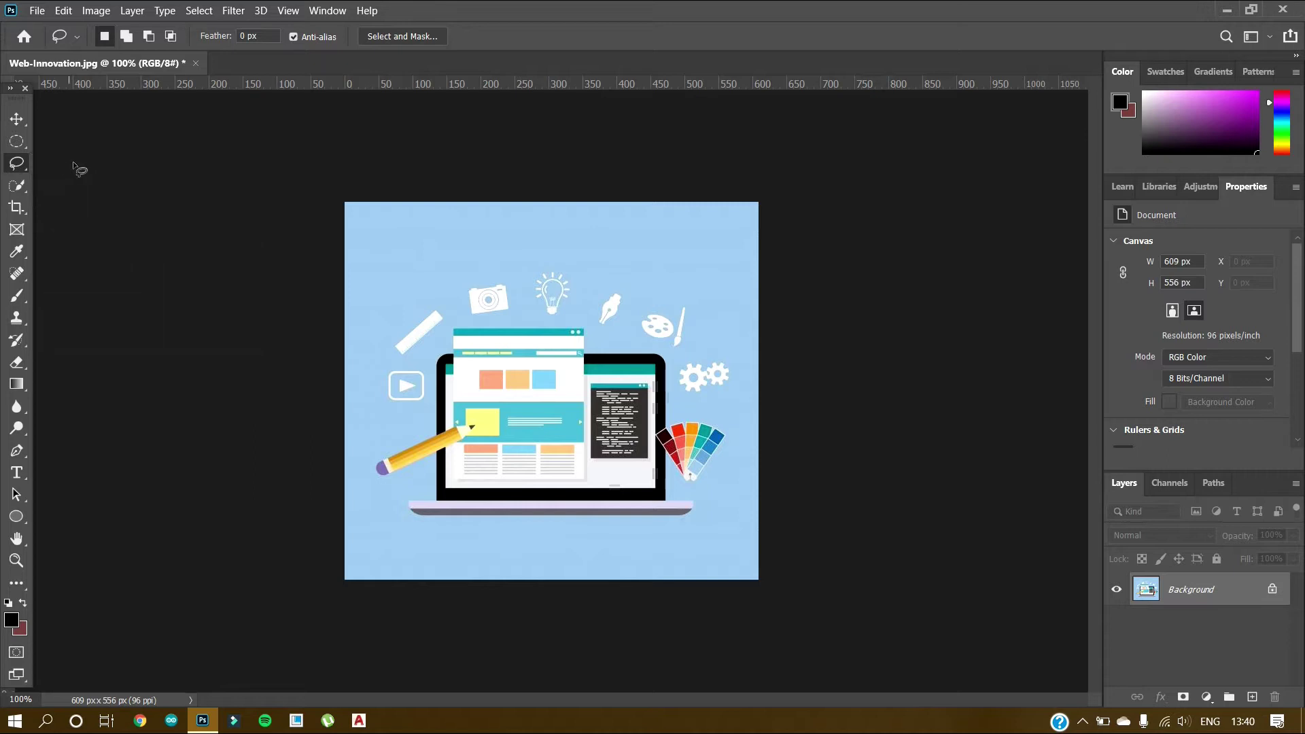
# Draw a loose freehand Lasso selection around the white play-button icon beside the laptop
pyautogui.rightClick(26, 164)
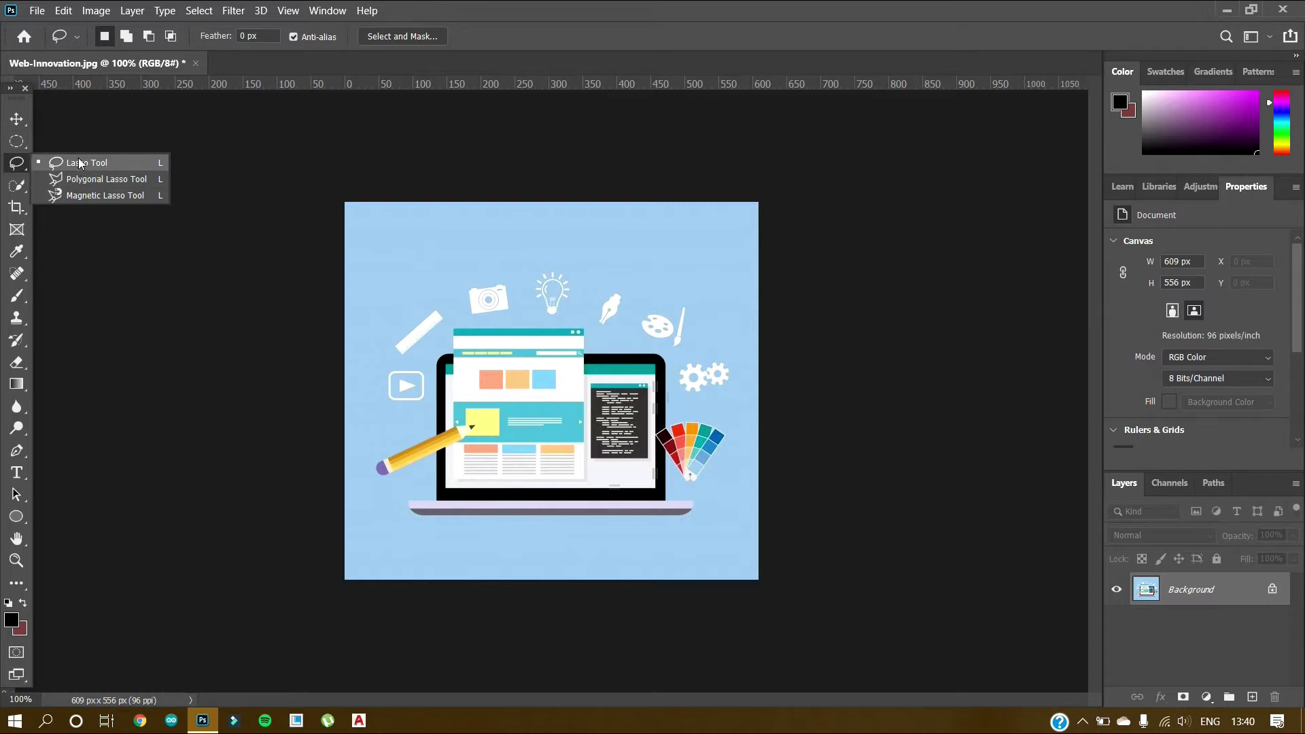
pyautogui.click(80, 163)
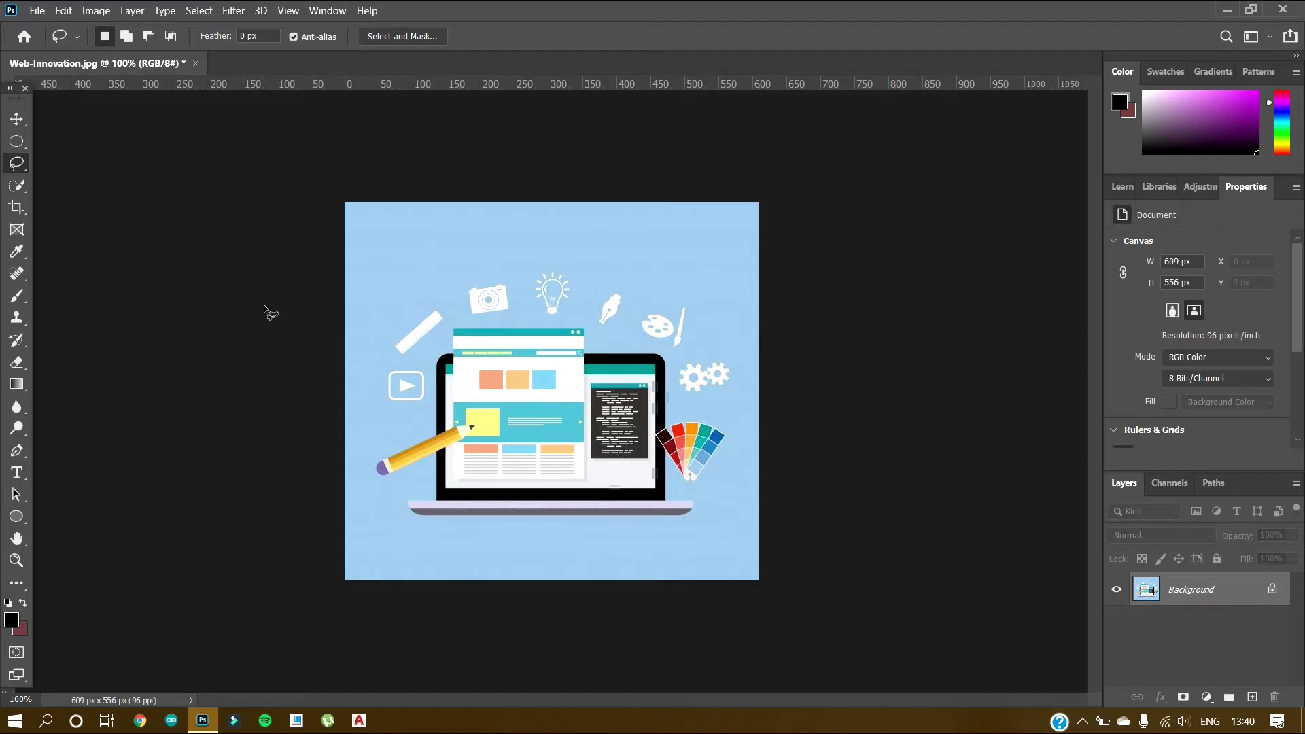
pyautogui.hotkey('ctrl', '+')
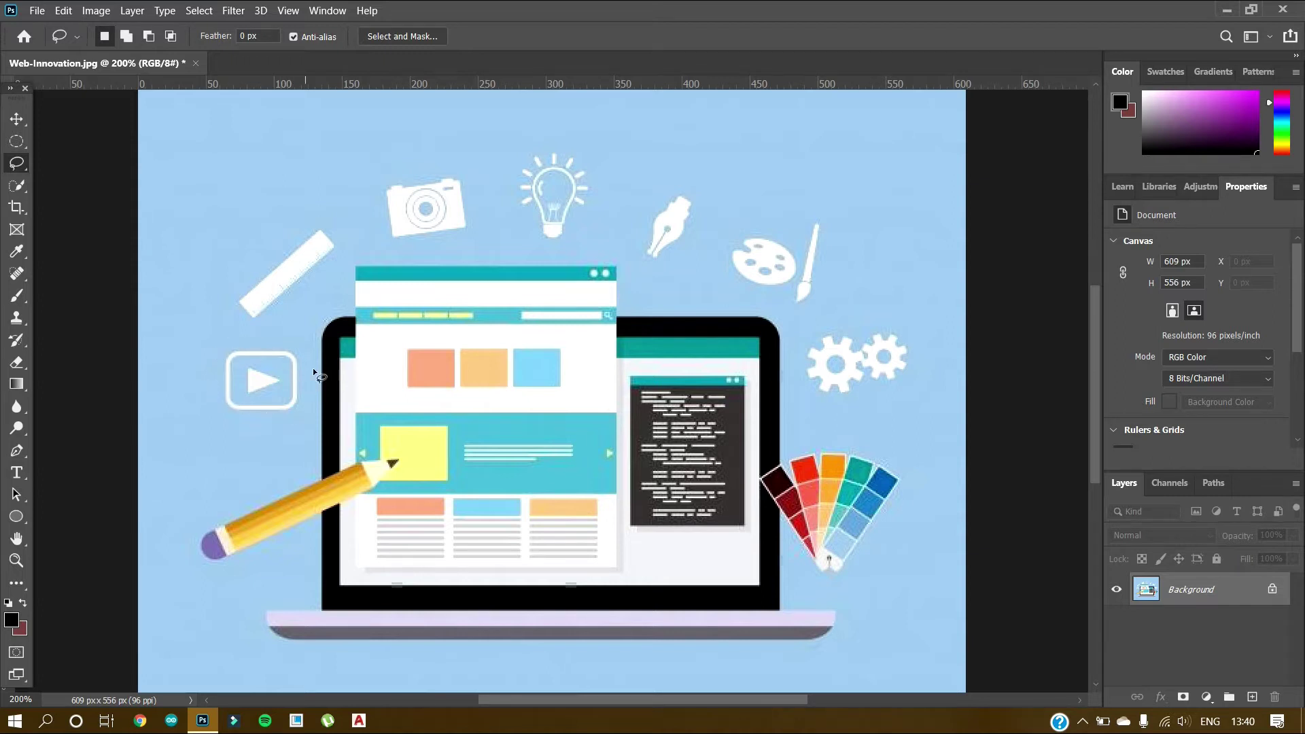
pyautogui.moveTo(252, 343)
pyautogui.mouseDown()
pyautogui.moveTo(195, 345)
pyautogui.moveTo(195, 387)
pyautogui.mouseUp()
pyautogui.moveTo(307, 433); pyautogui.dragTo(310, 374)
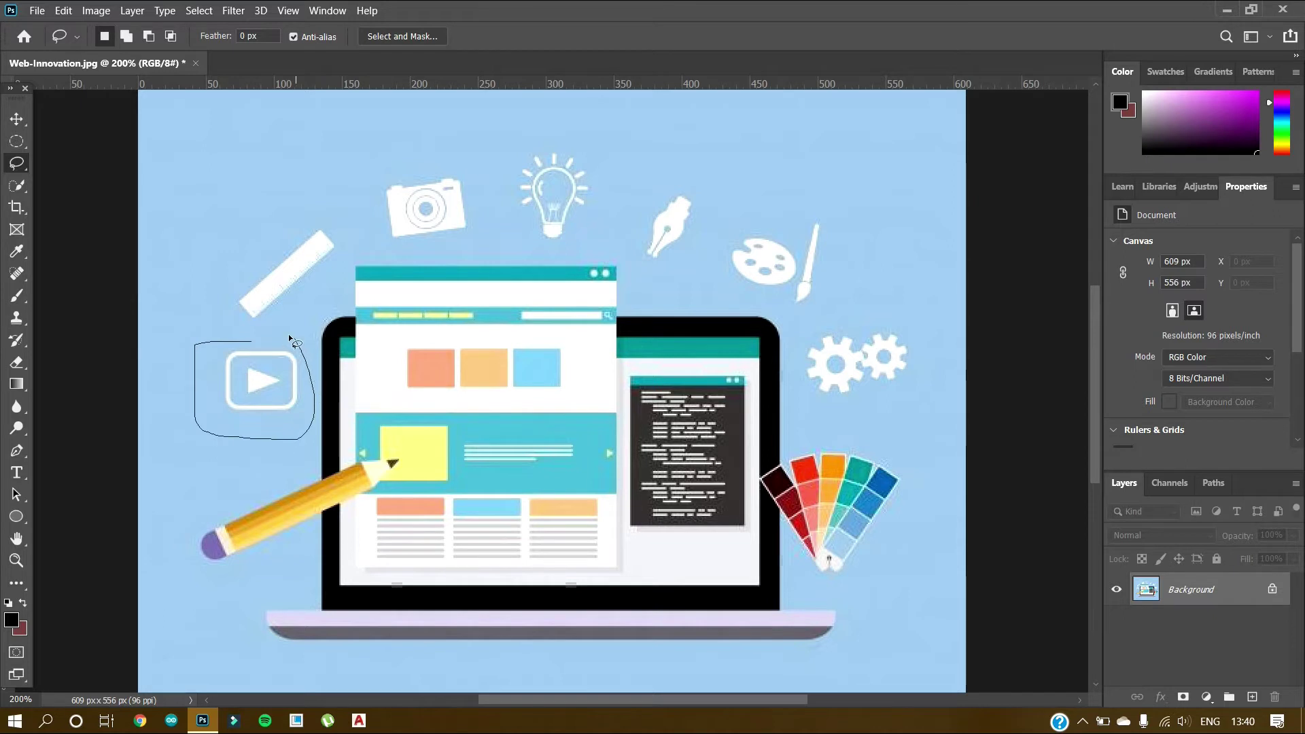
pyautogui.moveTo(252, 341); pyautogui.dragTo(243, 342)
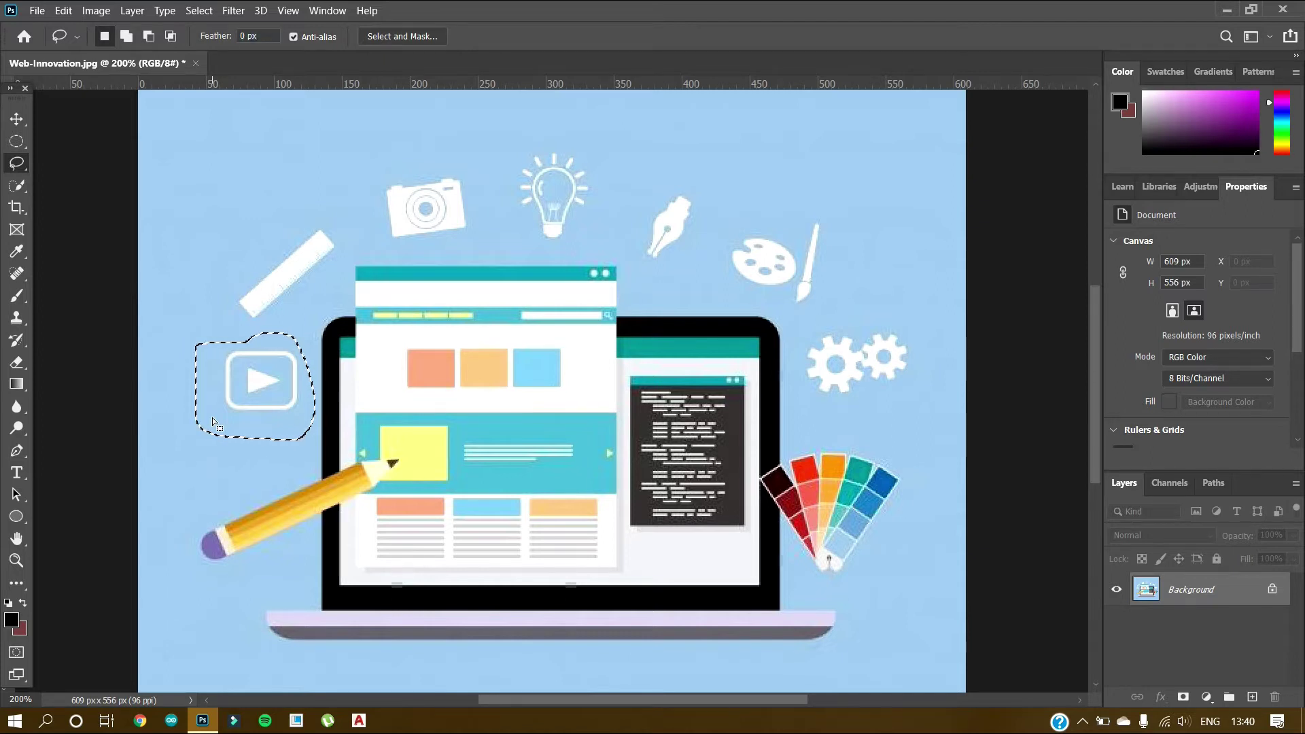
# Copy the selected play icon to a new layer and move the copy above the light bulb, at about X 260, Y 25 px
pyautogui.click(15, 124)
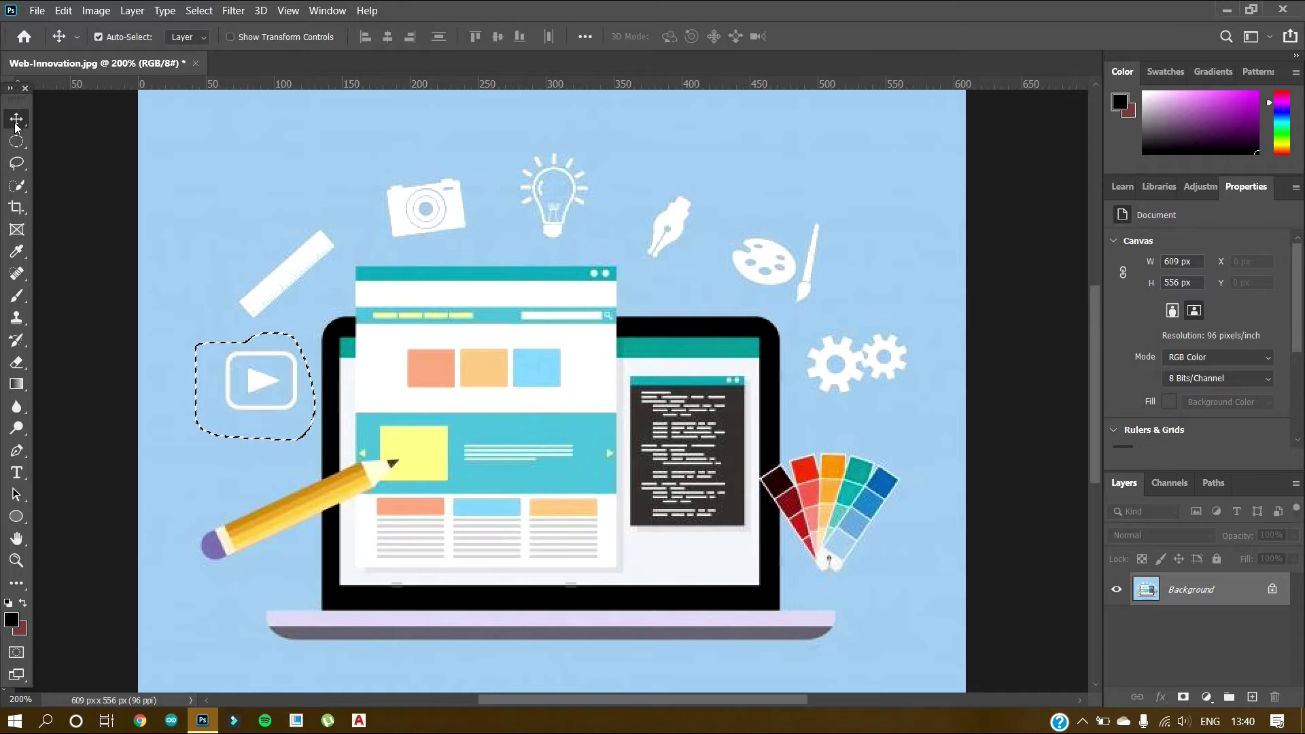
pyautogui.hotkey('ctrl', 'j')
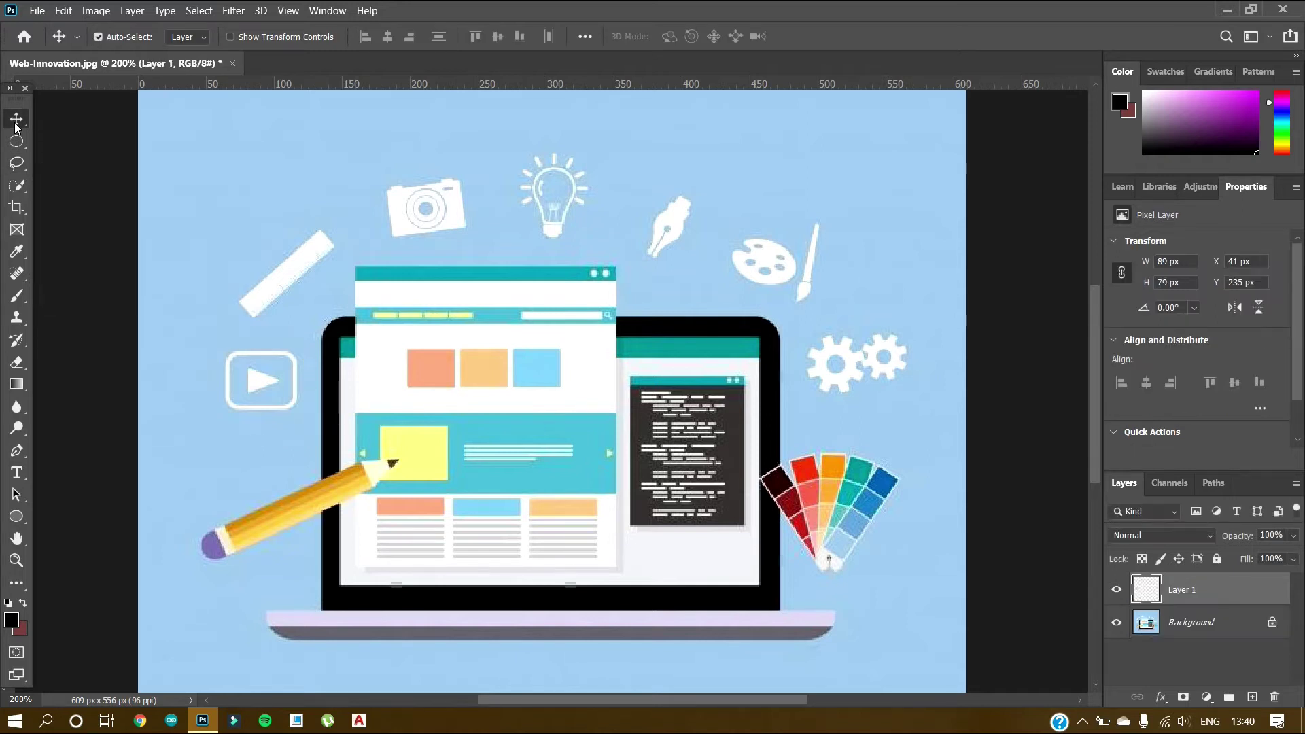
pyautogui.scroll(2, 389, 378)
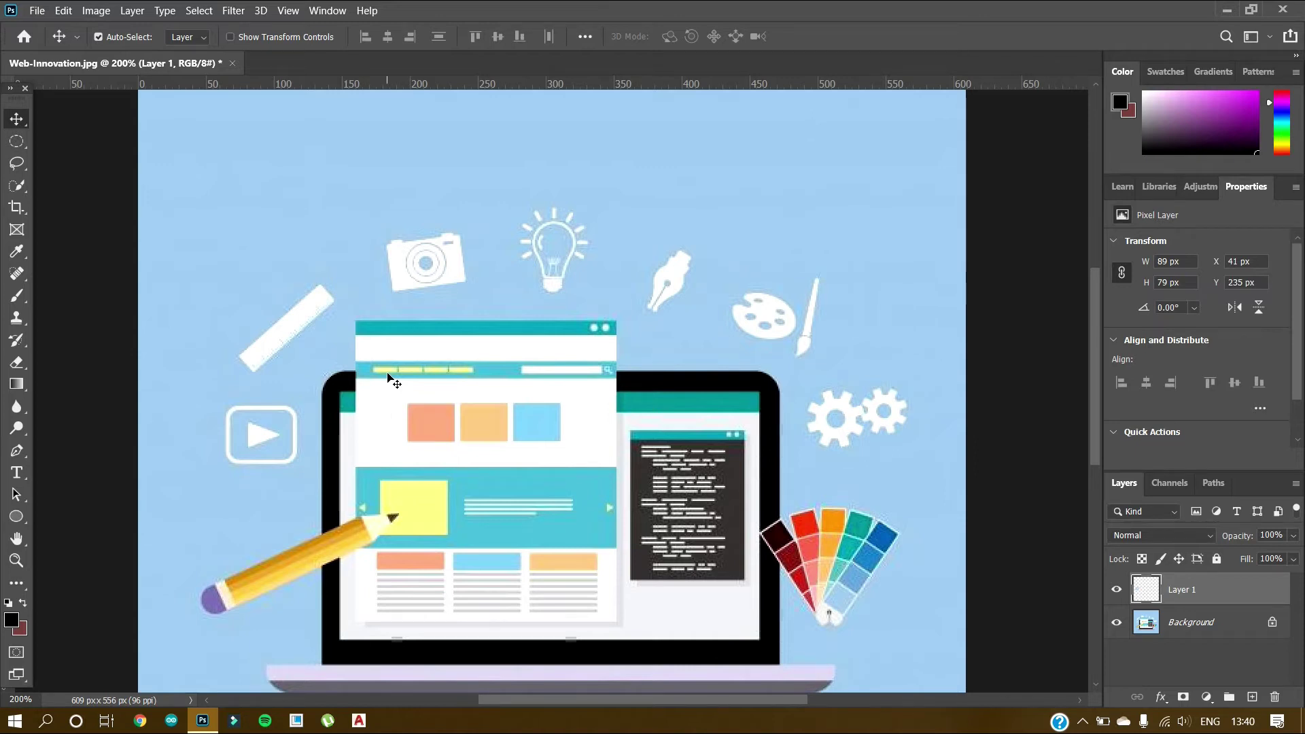
pyautogui.moveTo(276, 441); pyautogui.dragTo(485, 438)
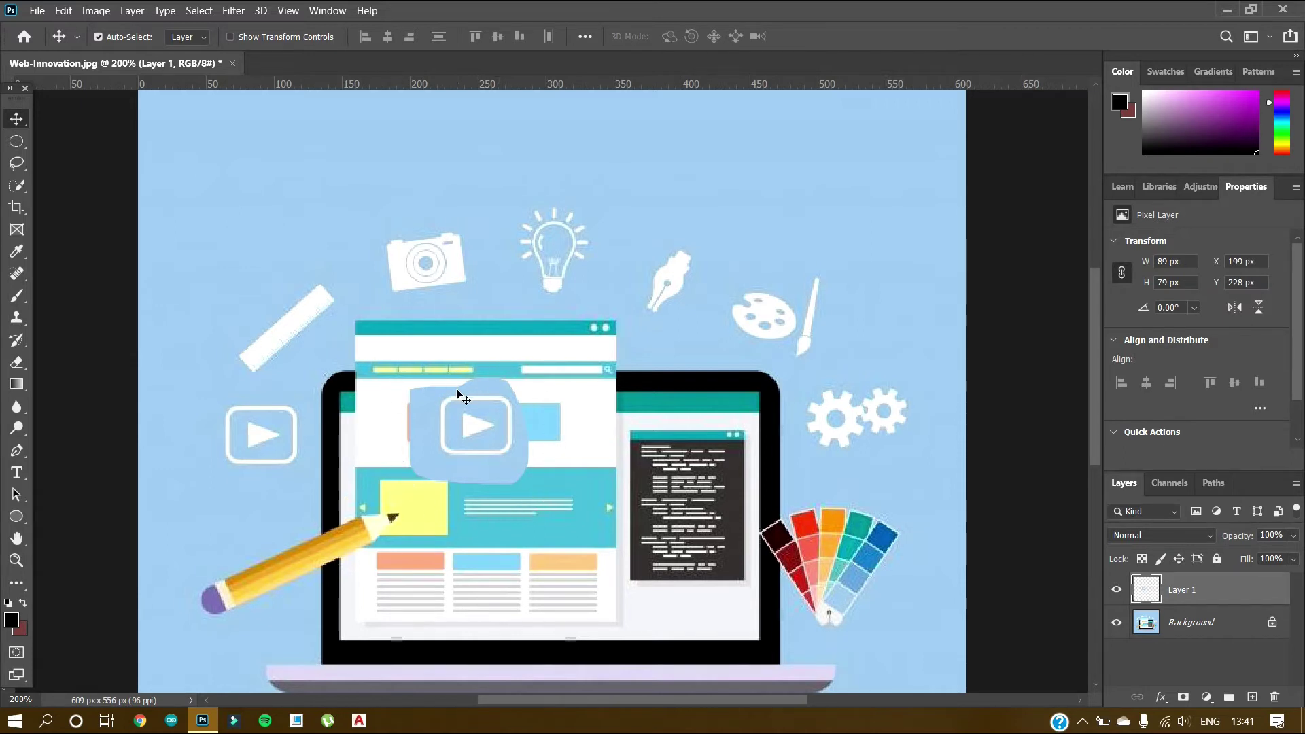
pyautogui.moveTo(479, 435); pyautogui.dragTo(540, 157)
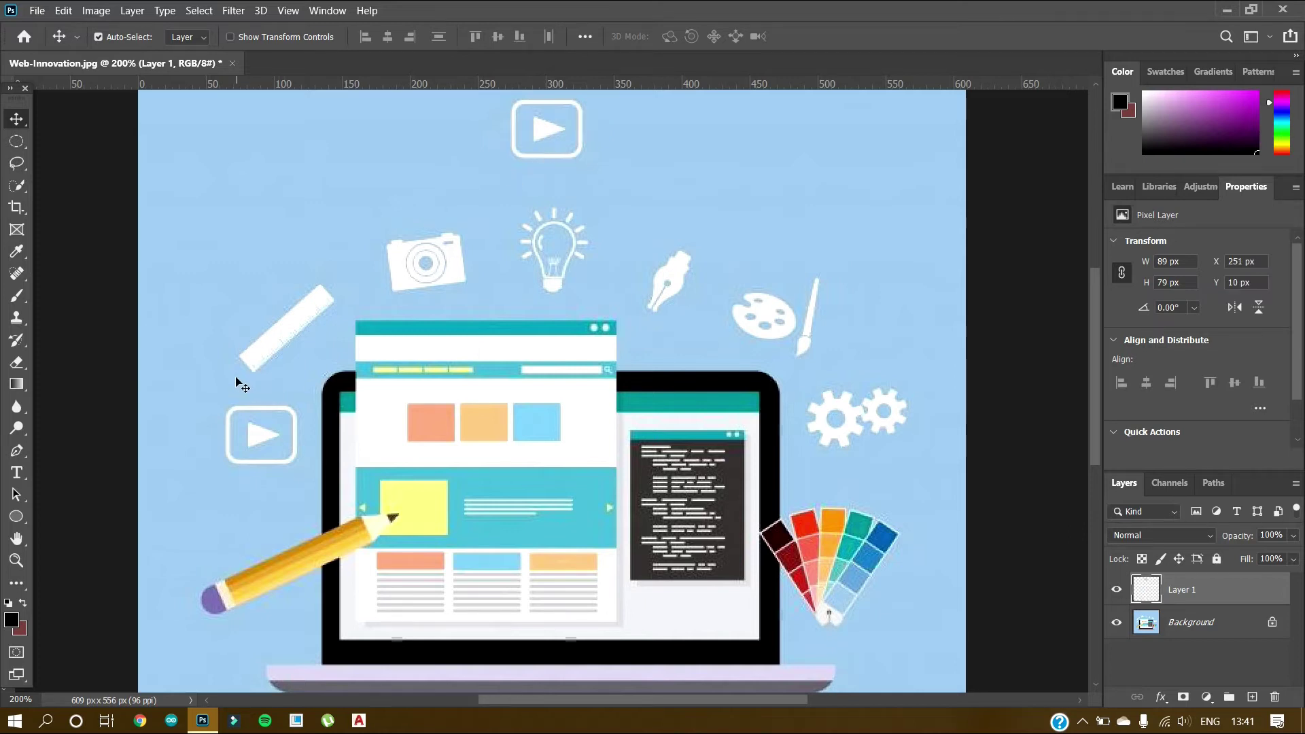
pyautogui.scroll(2, 653, 309)
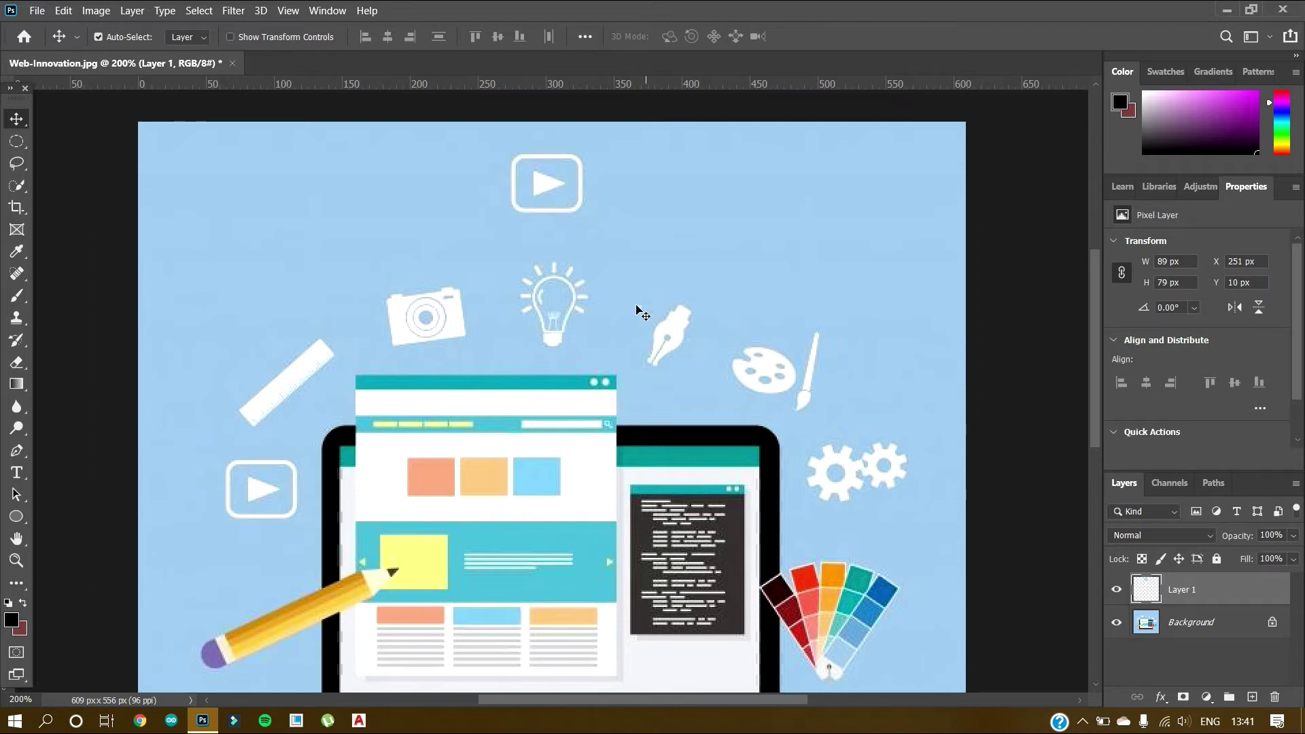
pyautogui.moveTo(549, 201); pyautogui.dragTo(554, 217)
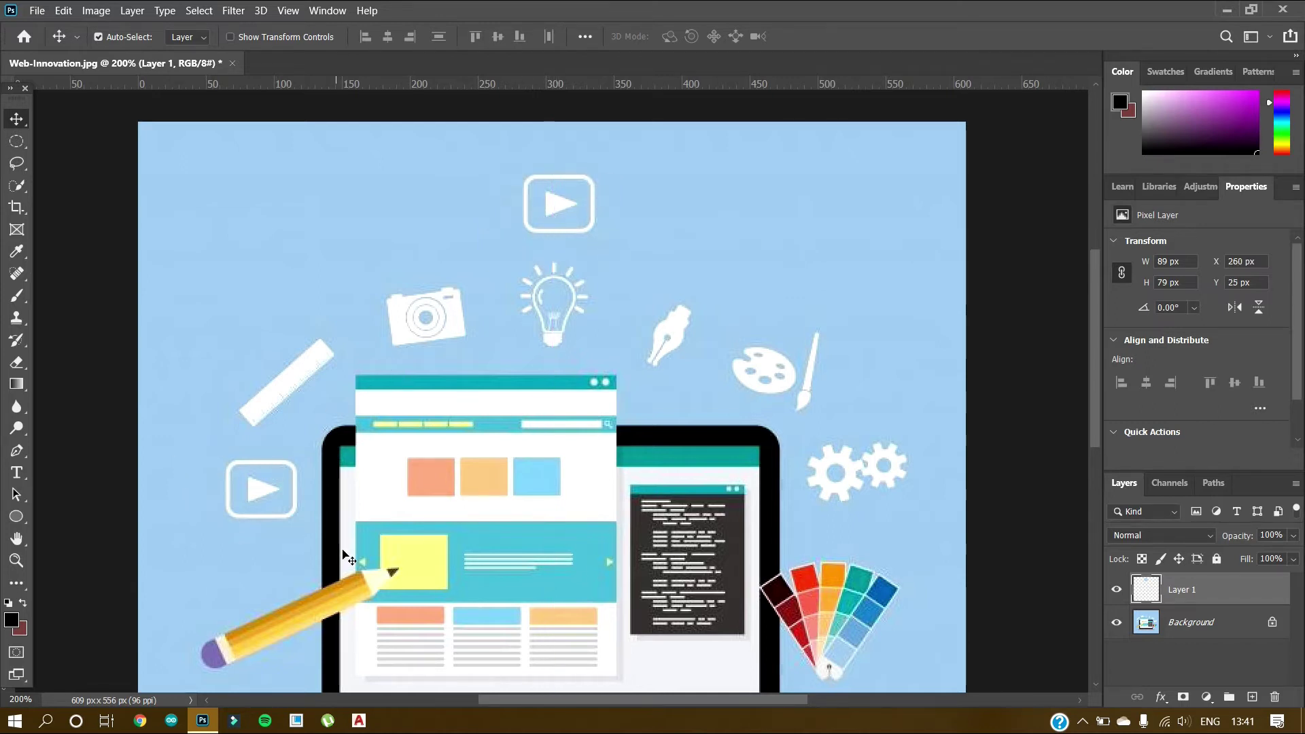
# Draw a straight-sided selection with the Polygonal Lasso in the empty blue area near the image's upper-left corner
pyautogui.click(17, 164)
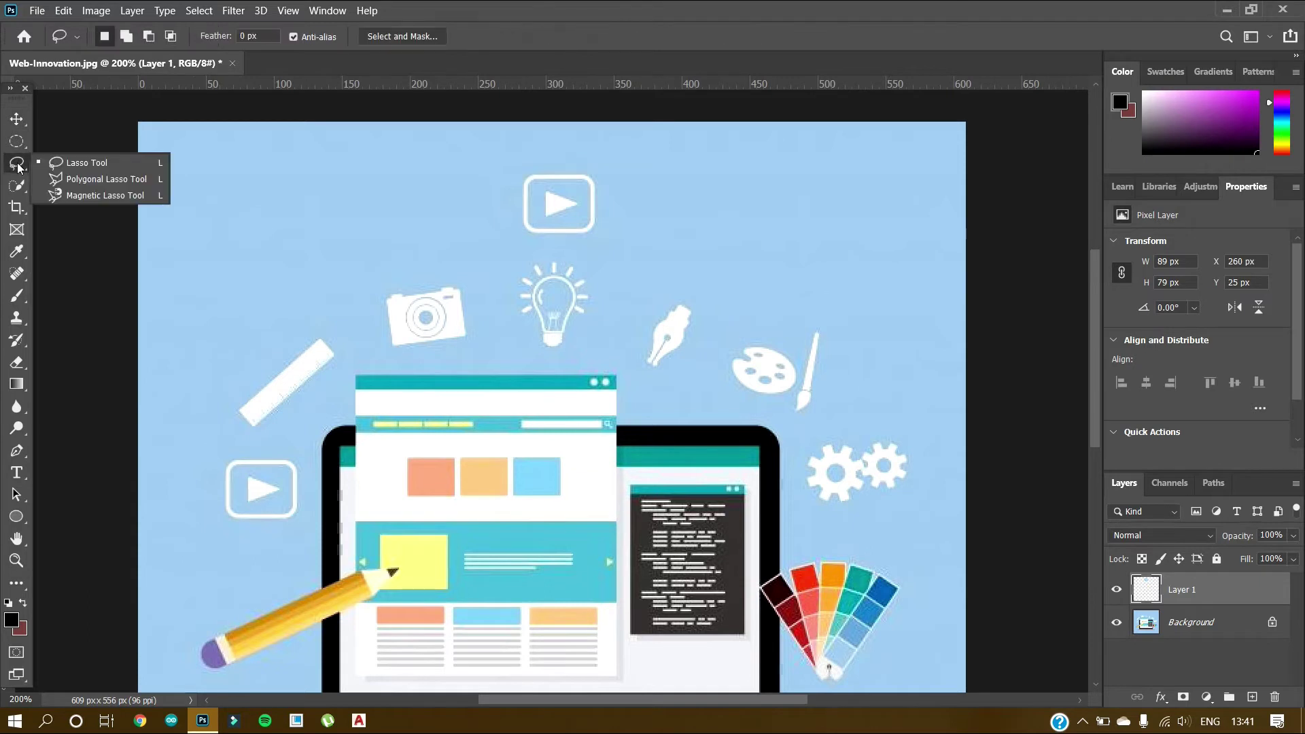
pyautogui.click(64, 180)
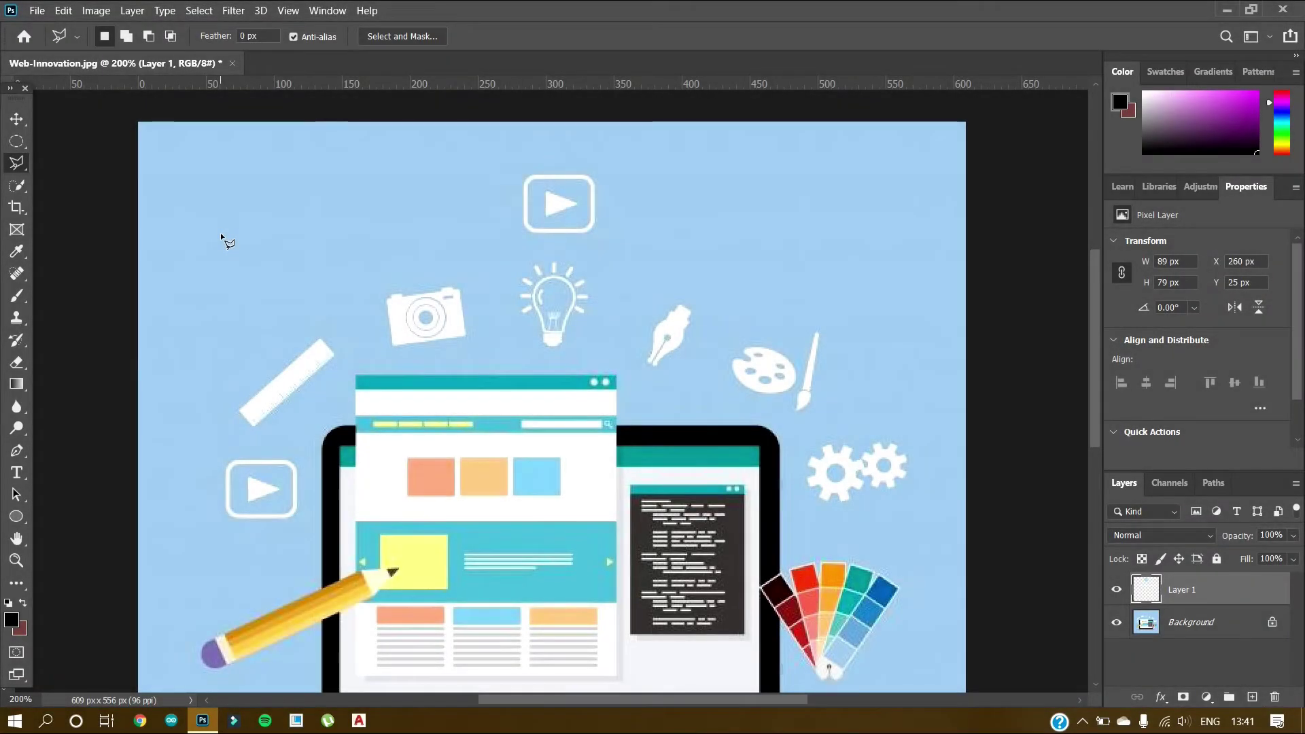
pyautogui.click(221, 234)
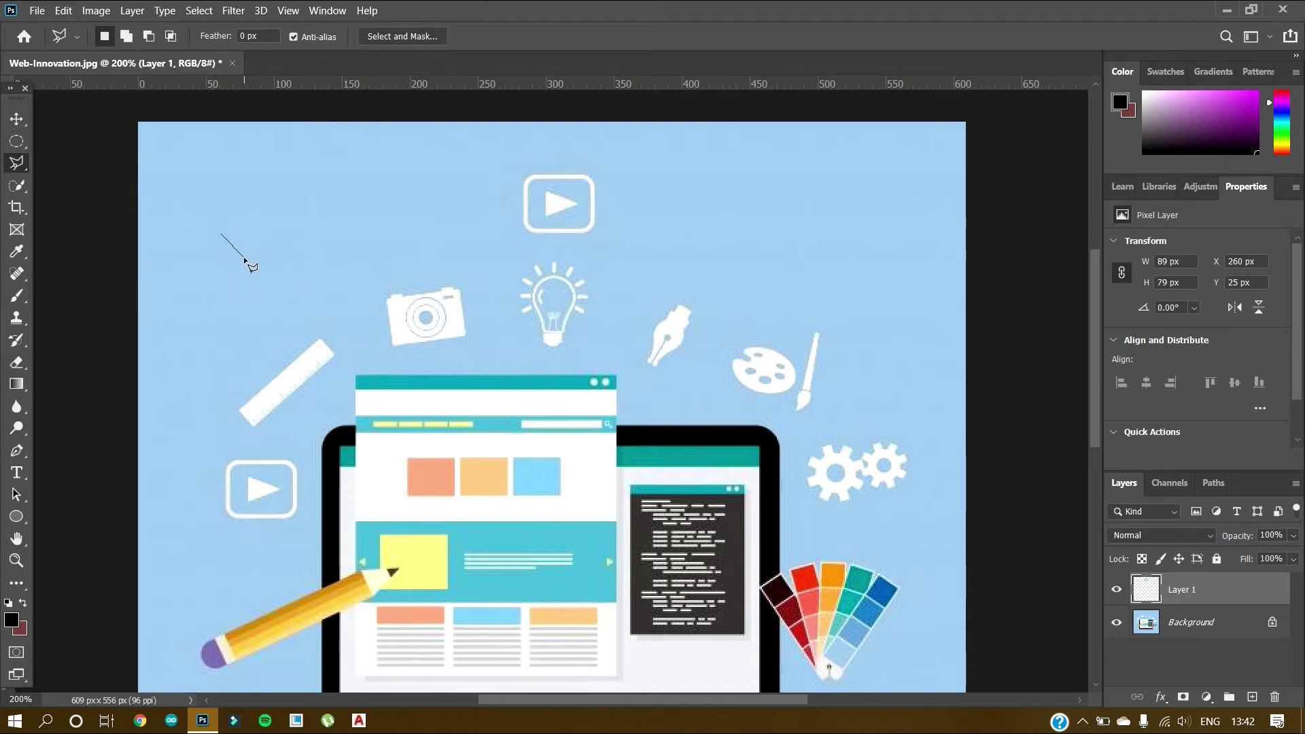
pyautogui.click(273, 188)
pyautogui.click(233, 157)
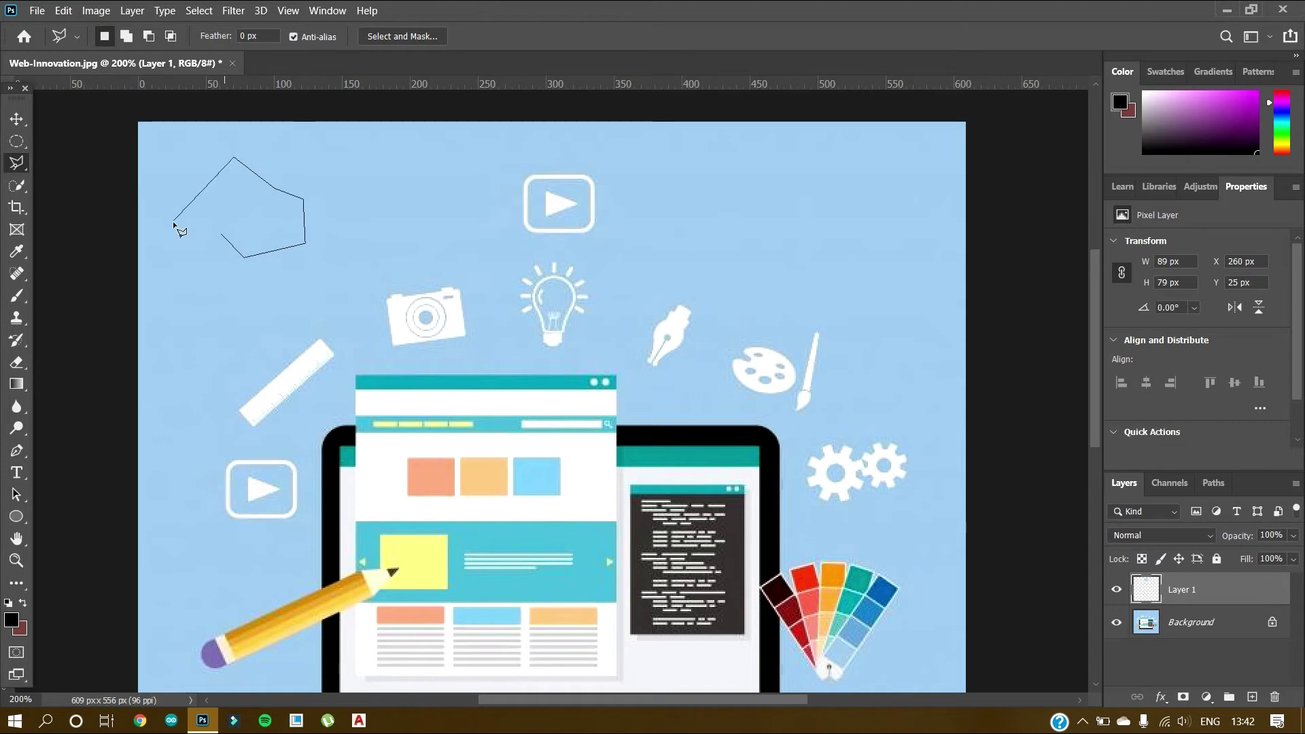
pyautogui.click(222, 233)
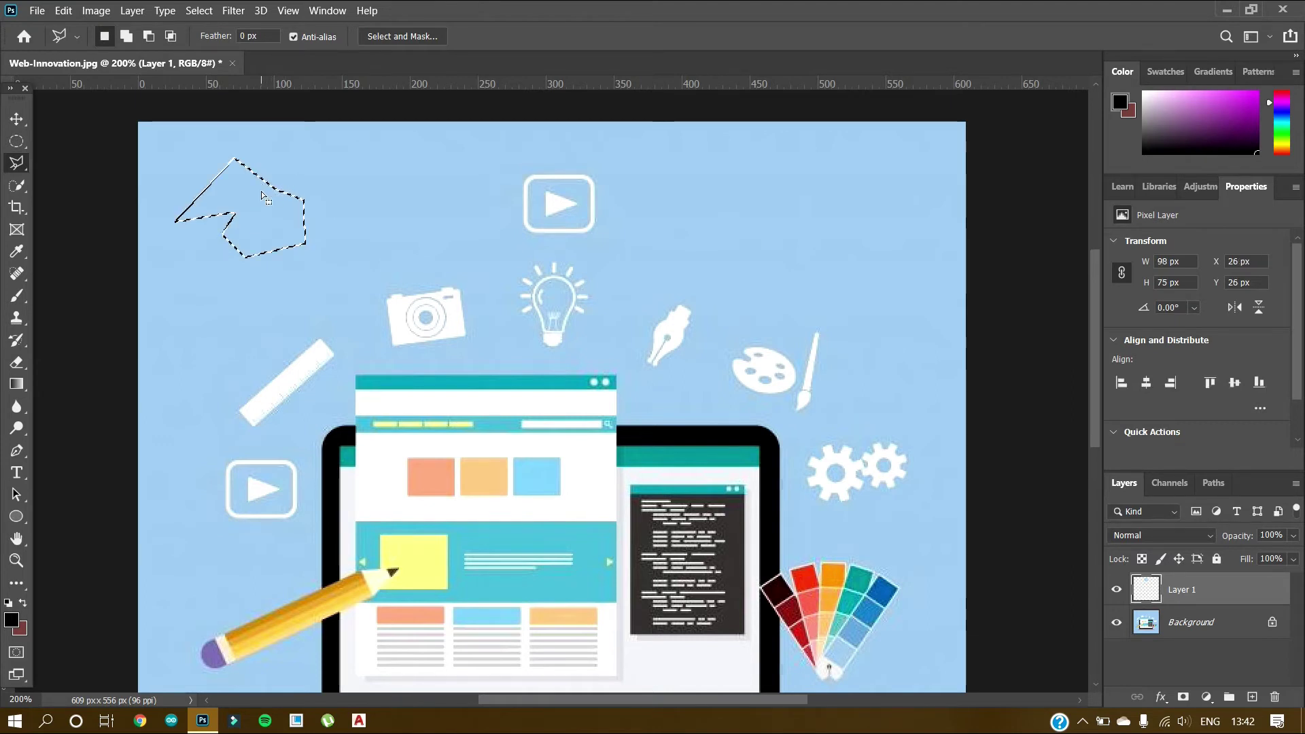
# Clear the polygonal selection from the empty blue background
pyautogui.press('v')
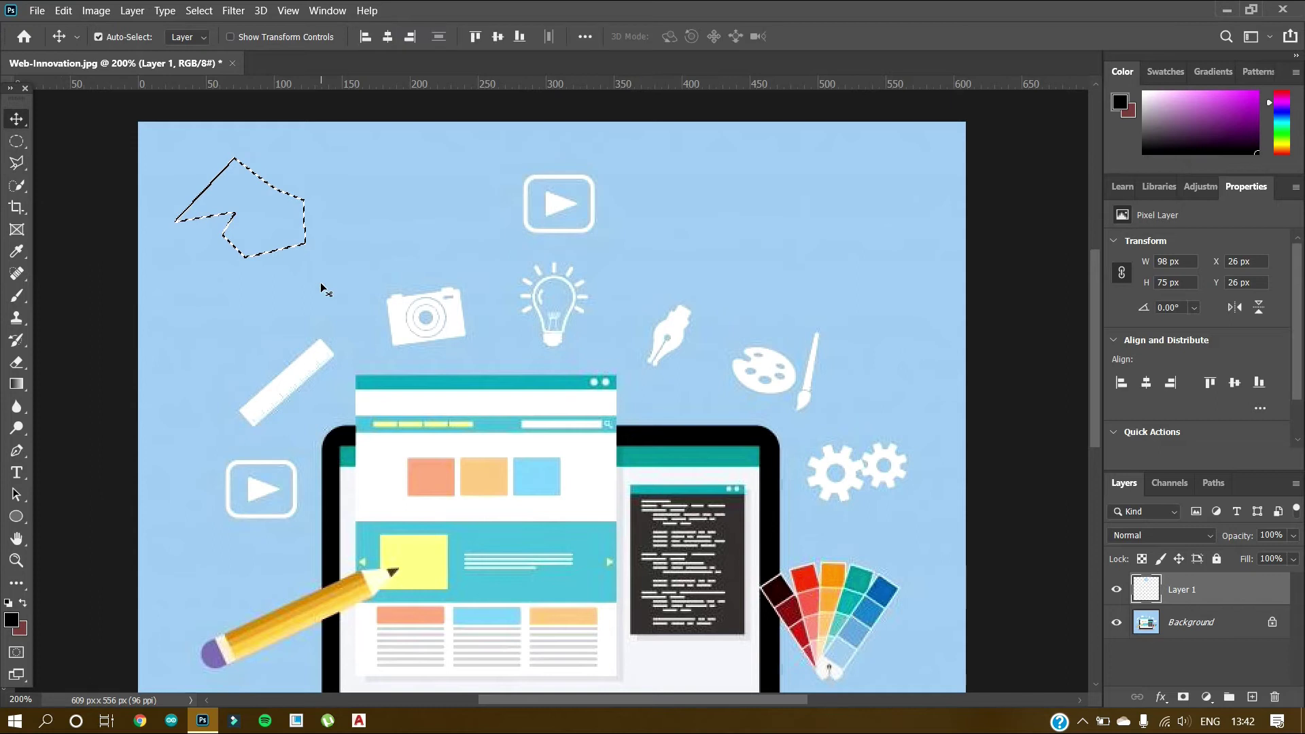
pyautogui.click(281, 235)
pyautogui.click(654, 284)
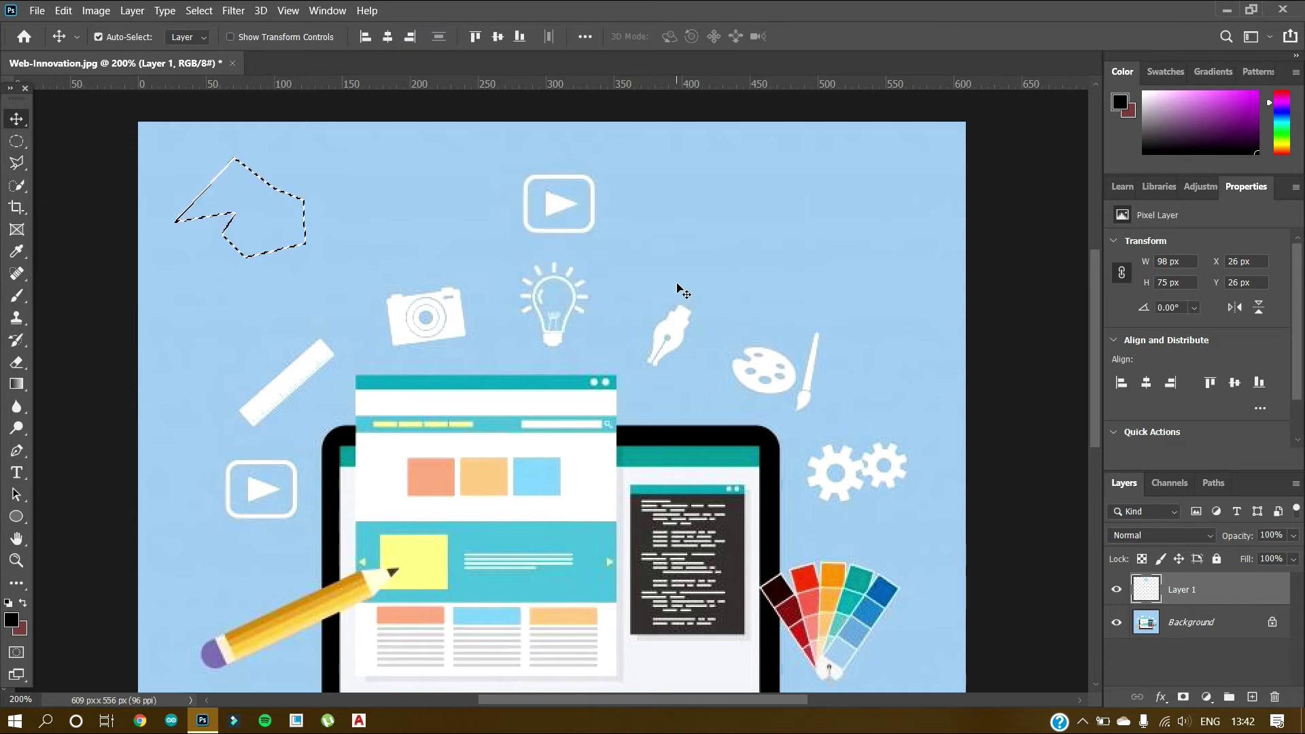
pyautogui.hotkey('ctrl', 'd')
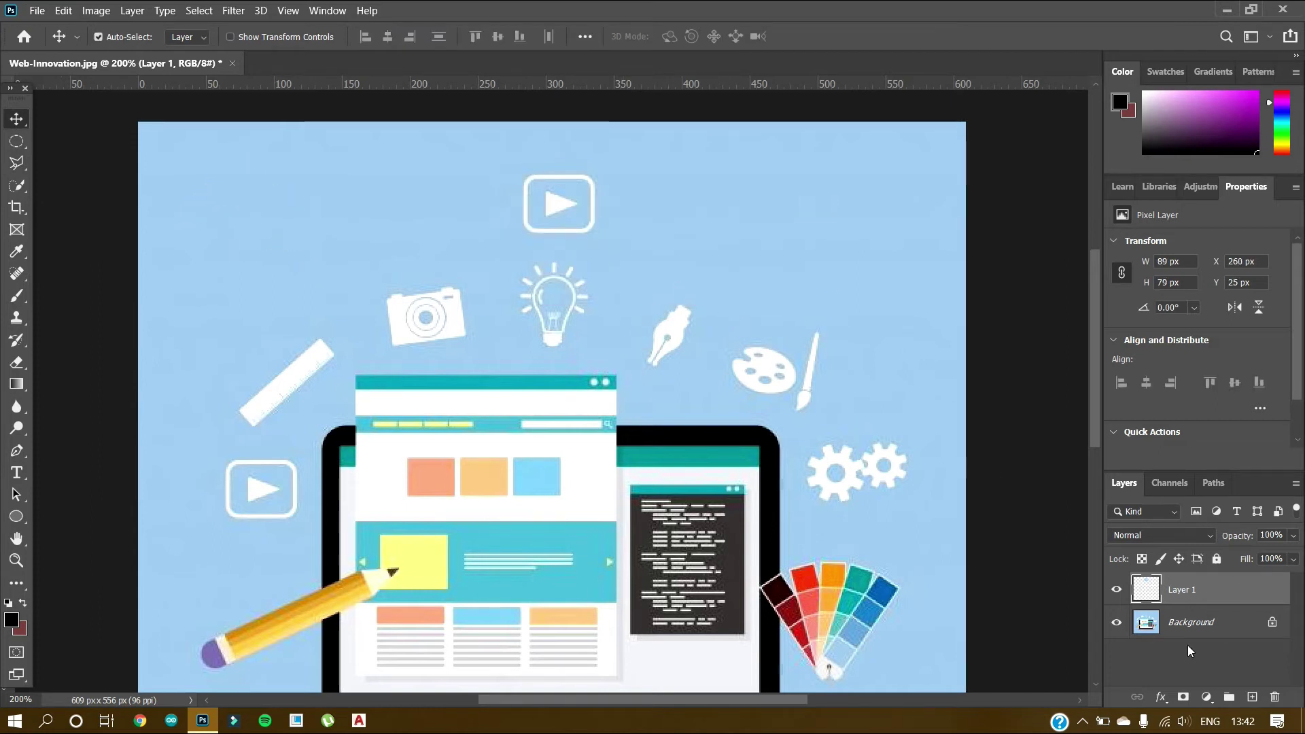
# On the Background layer, select the white ruler by outlining its four corners with the Polygonal Lasso
pyautogui.click(1190, 624)
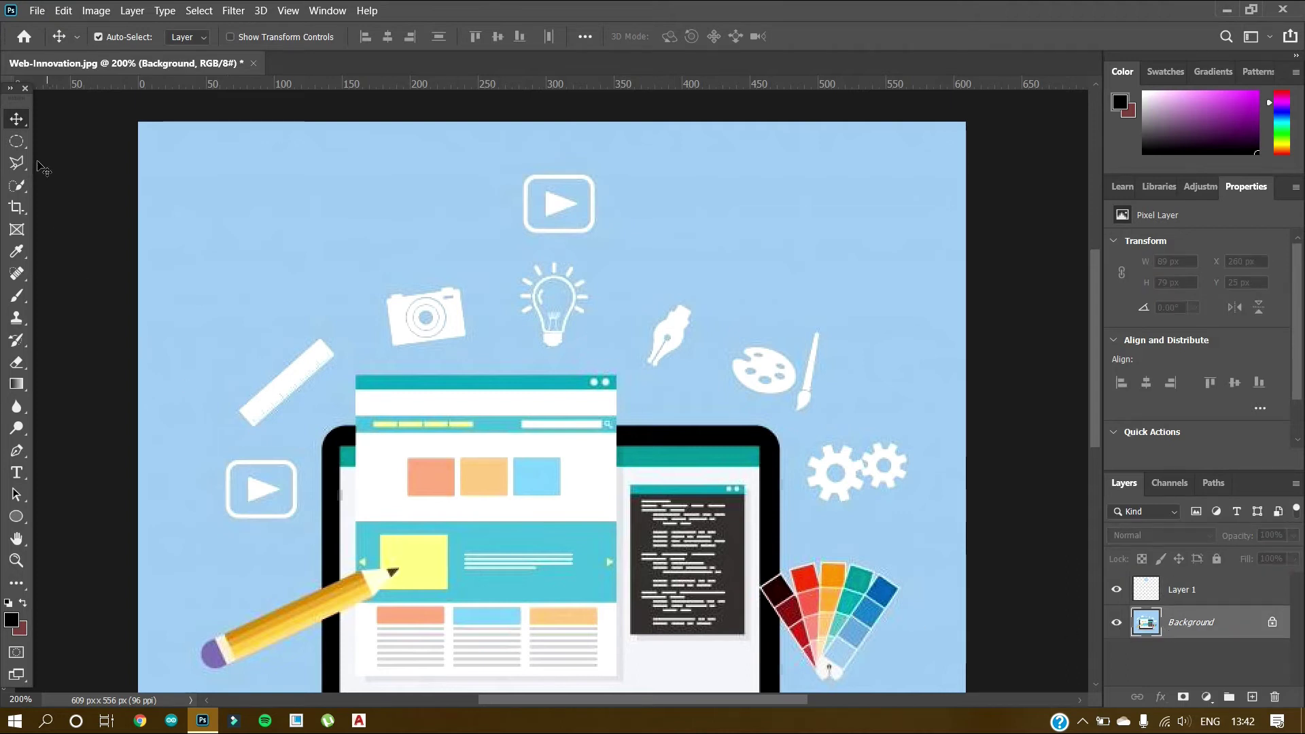
pyautogui.click(16, 163)
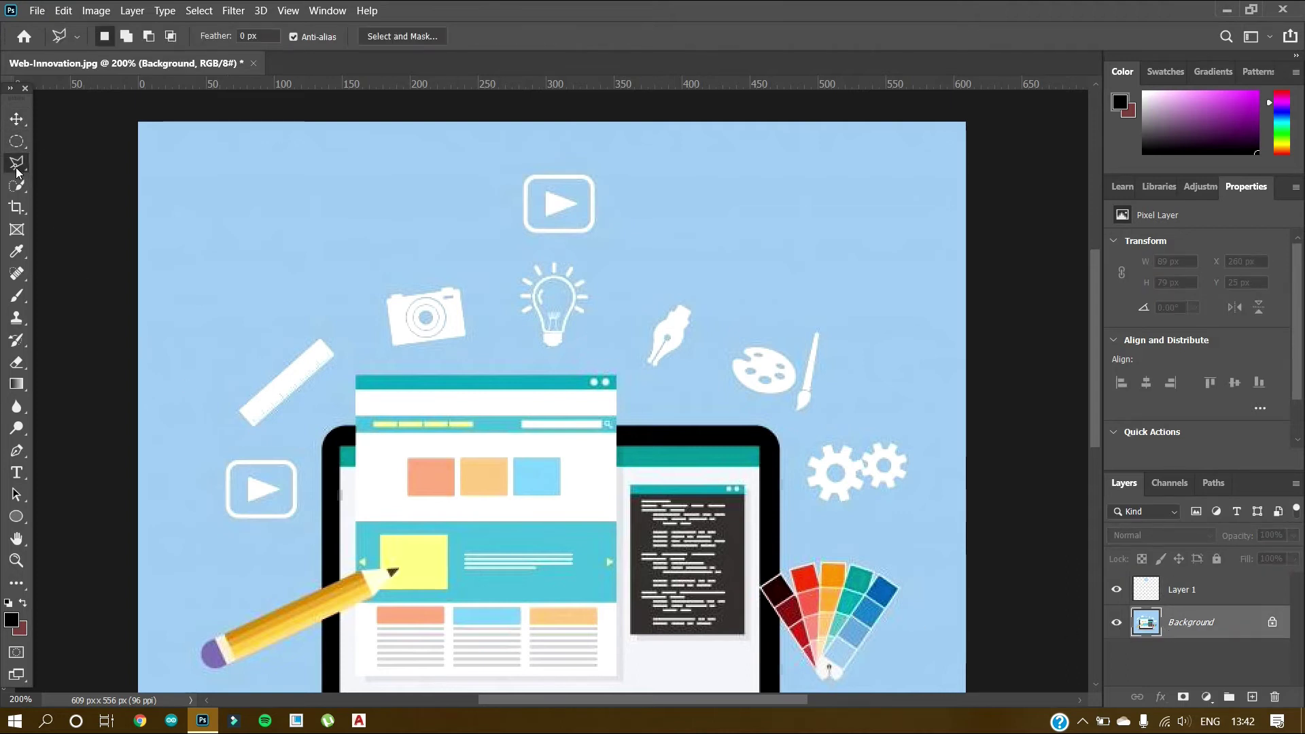
pyautogui.click(253, 426)
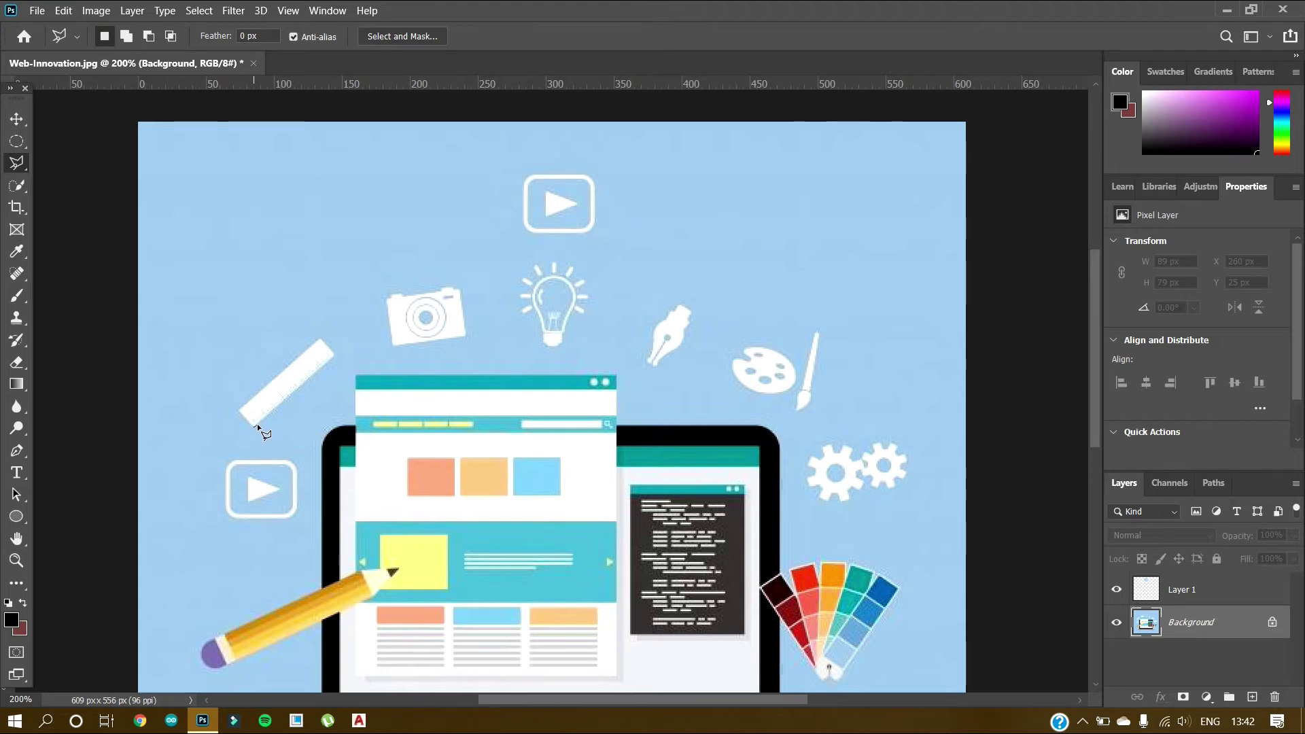
pyautogui.click(319, 339)
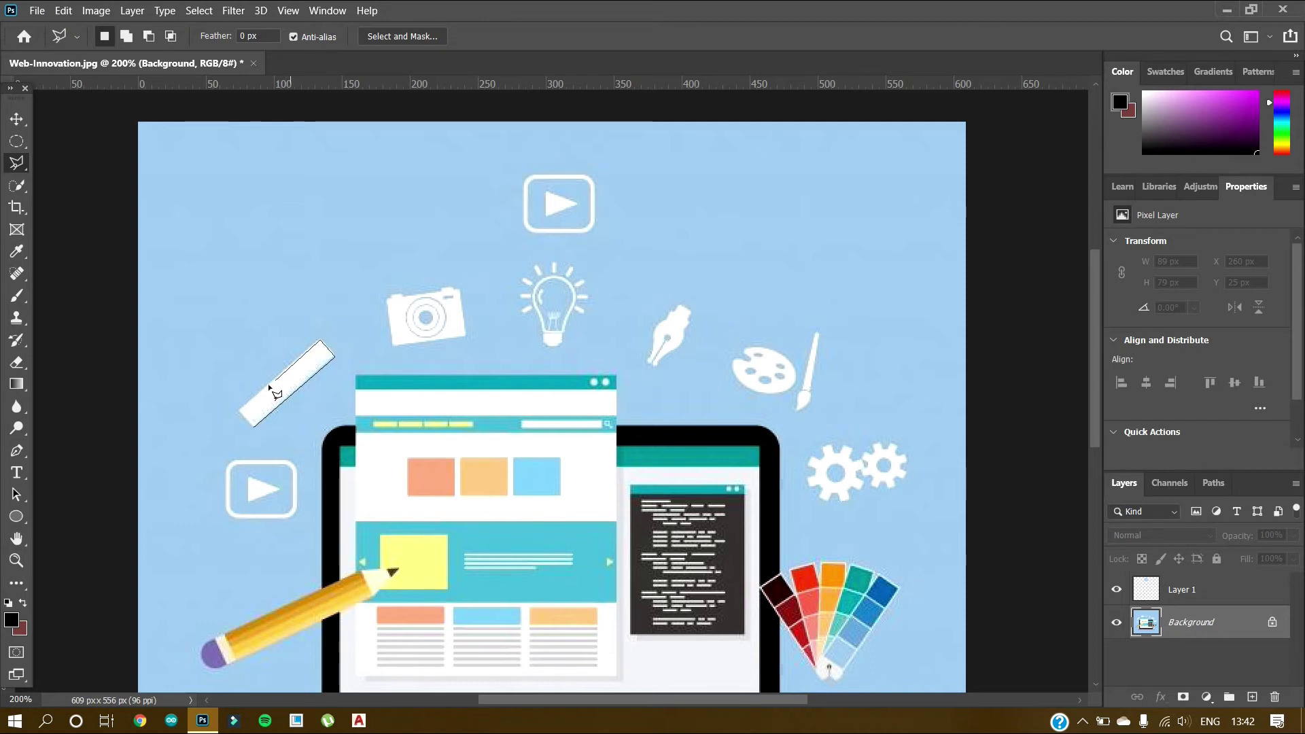
pyautogui.click(239, 411)
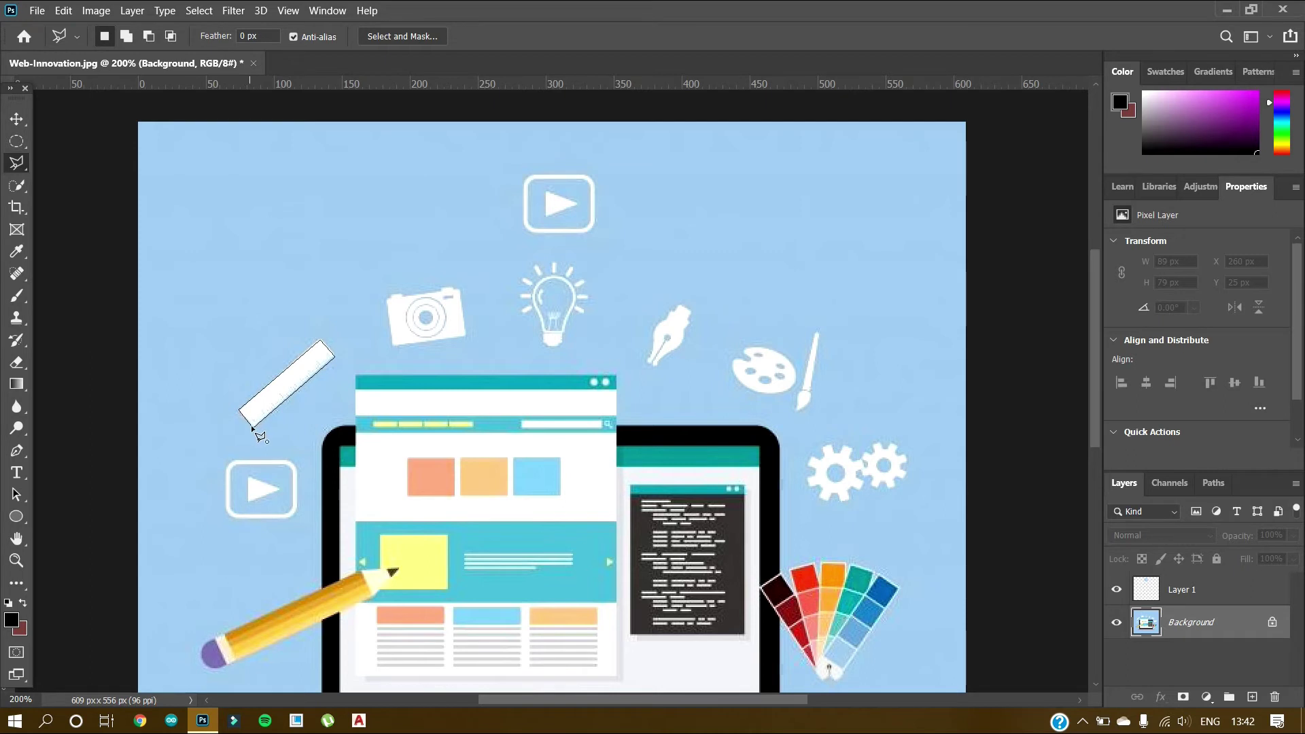
pyautogui.click(254, 426)
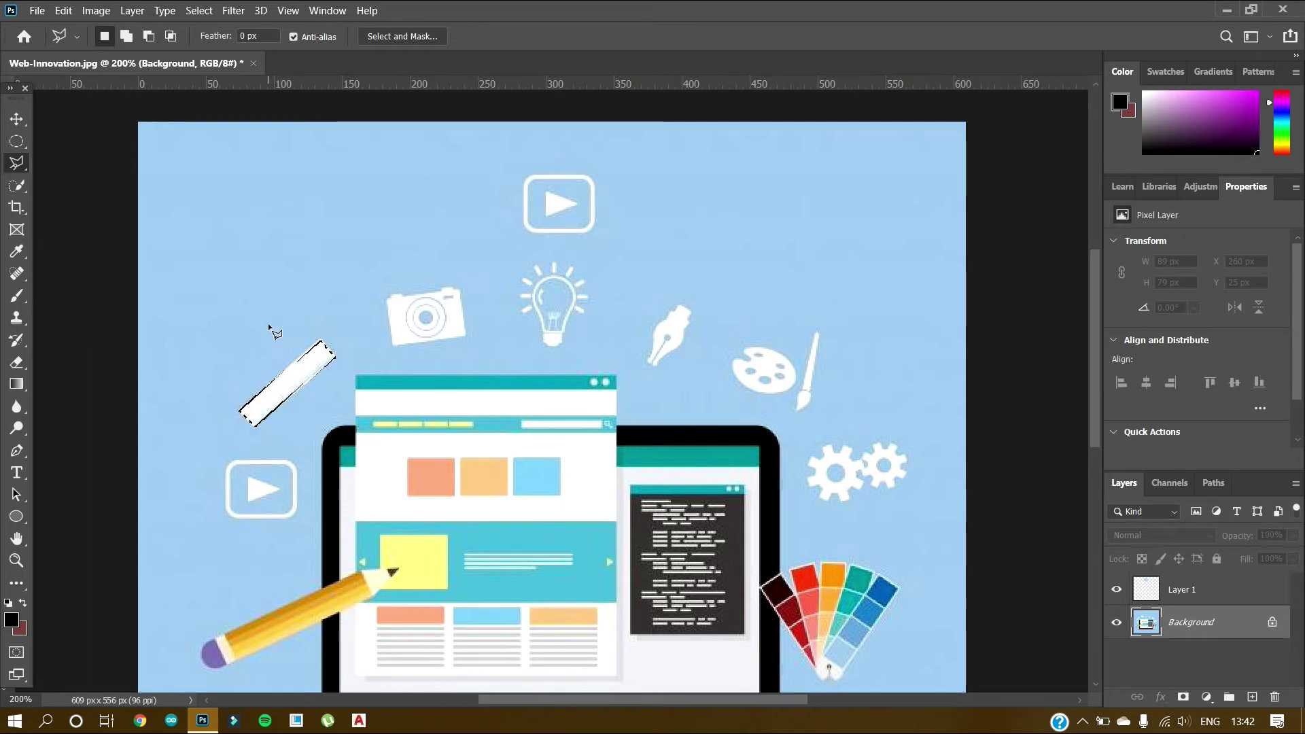
# Copy the selected ruler to a new layer and move the copy above the camera icon, at about X 146, Y 47 px
pyautogui.click(20, 119)
pyautogui.hotkey('ctrl', 'j')
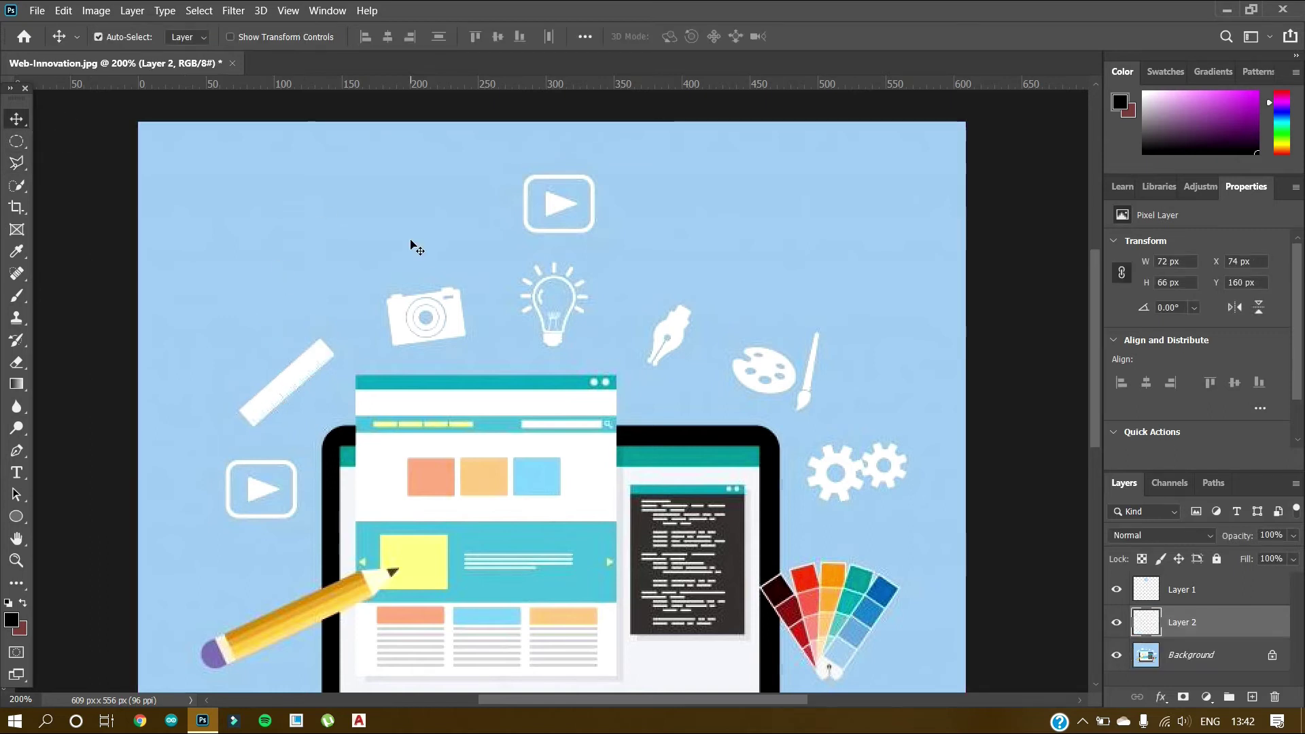
pyautogui.moveTo(283, 370); pyautogui.dragTo(389, 224)
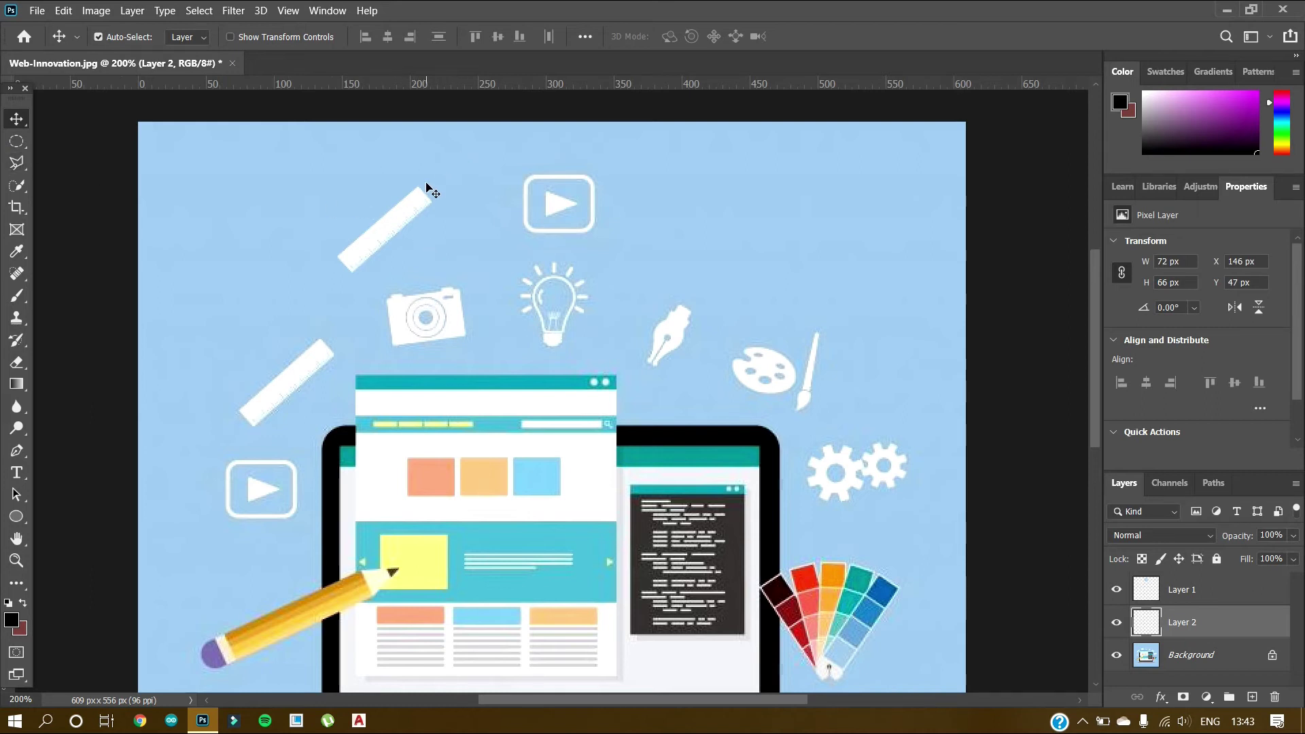
pyautogui.click(18, 187)
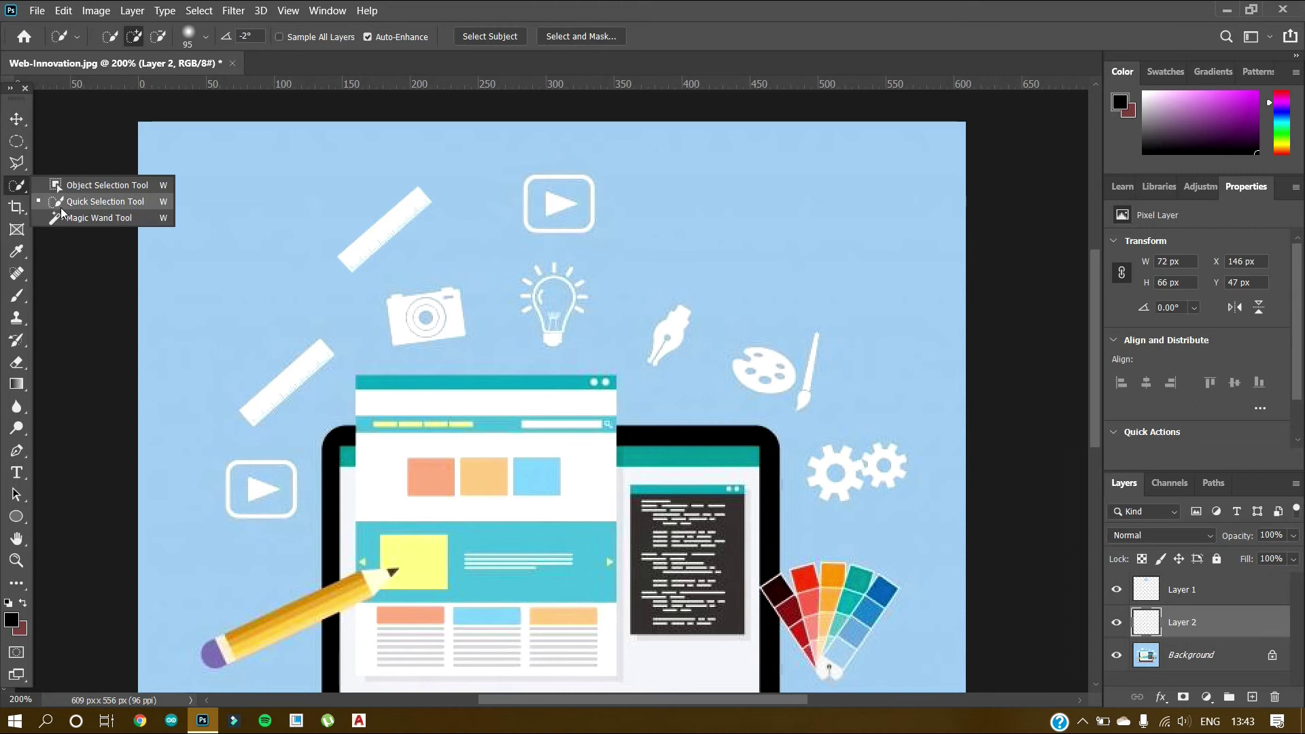
pyautogui.click(71, 217)
# Trace the outer edge of the original play icon beside the laptop with the Magnetic Lasso to select it
pyautogui.click(17, 164)
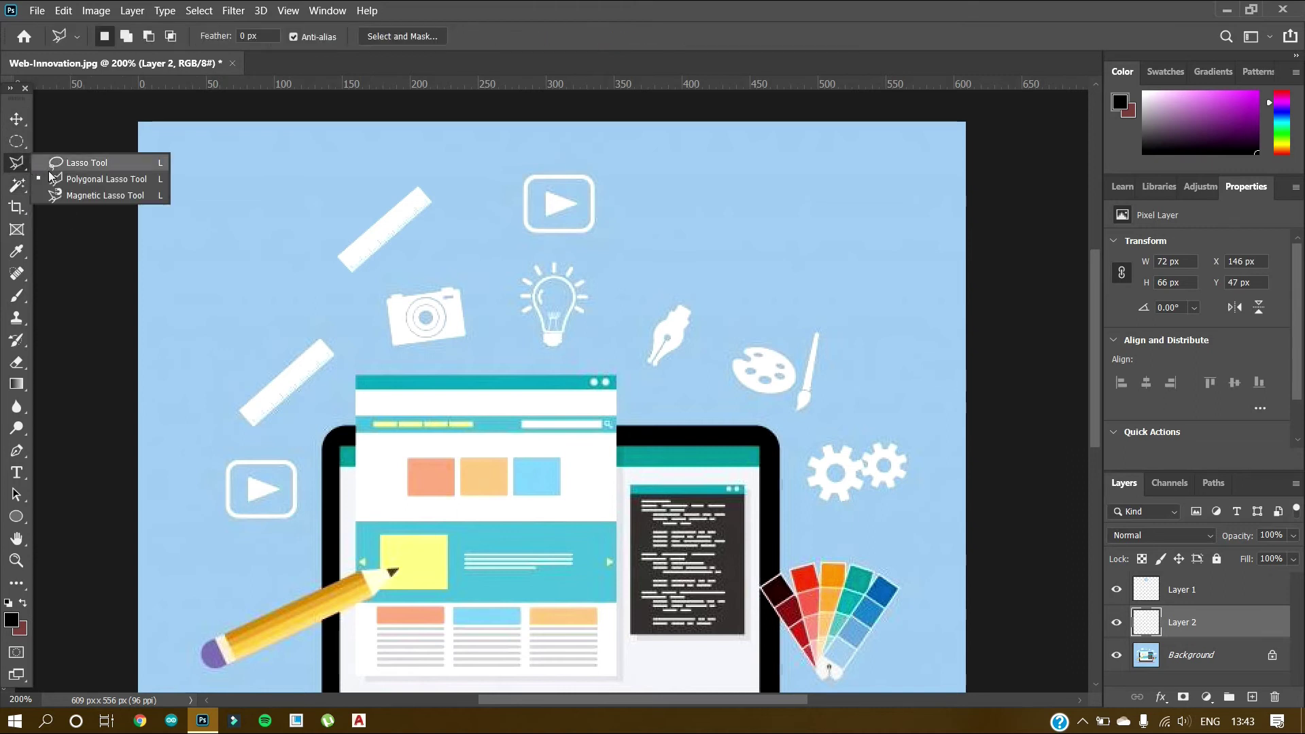
pyautogui.click(76, 196)
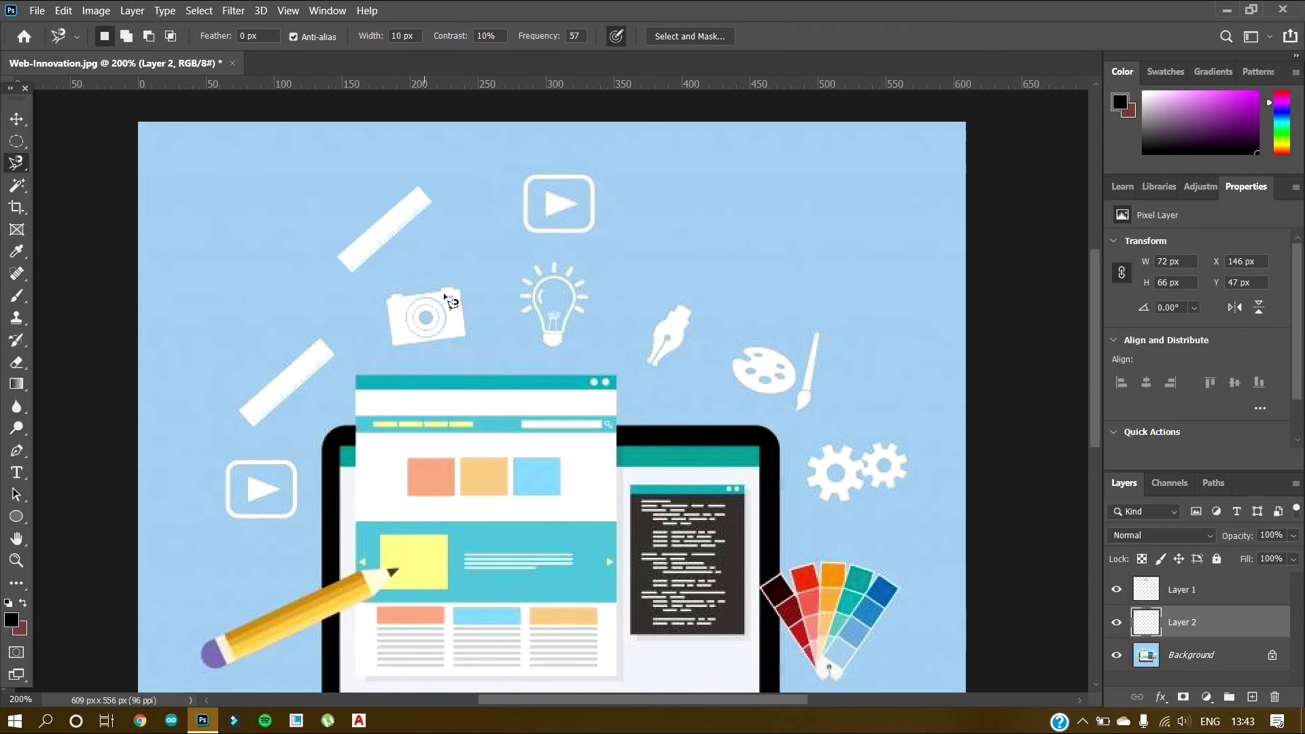
pyautogui.click(231, 459)
pyautogui.click(226, 466)
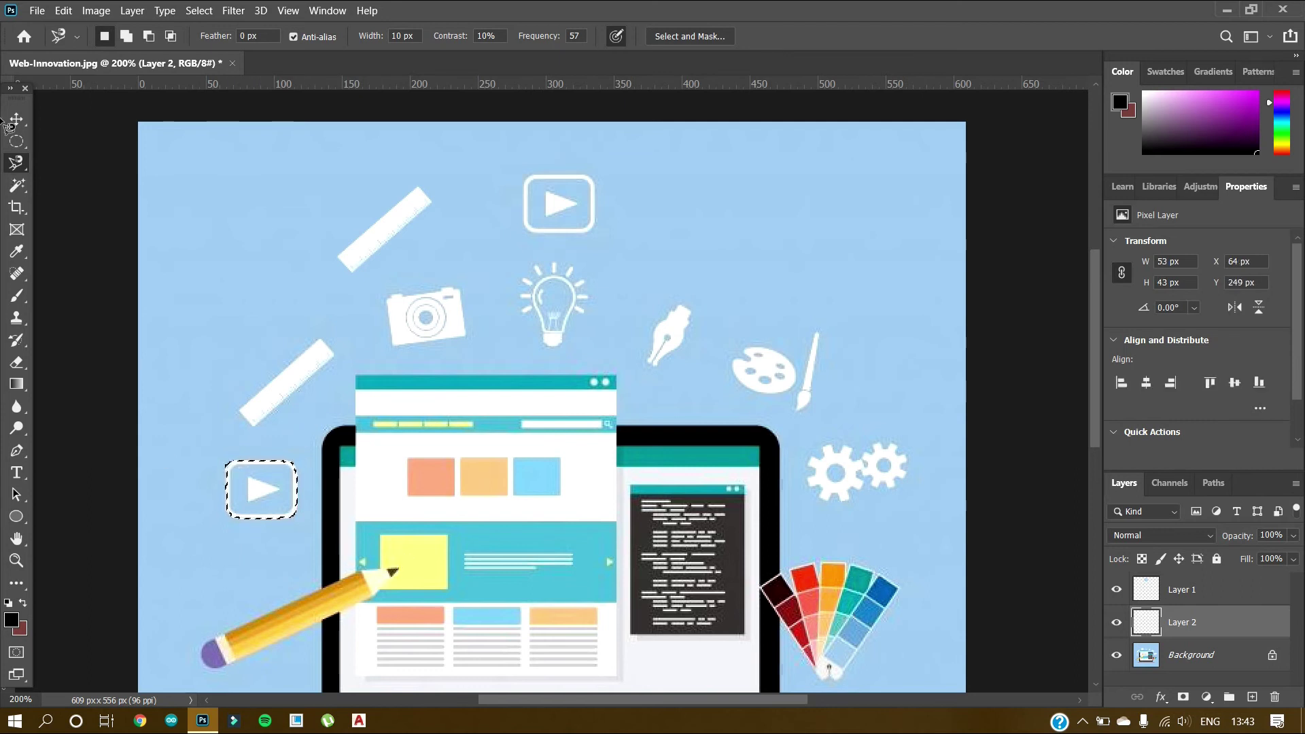
# Try to copy the selected play icon area from Layer 2
pyautogui.hotkey('ctrl', 'c')
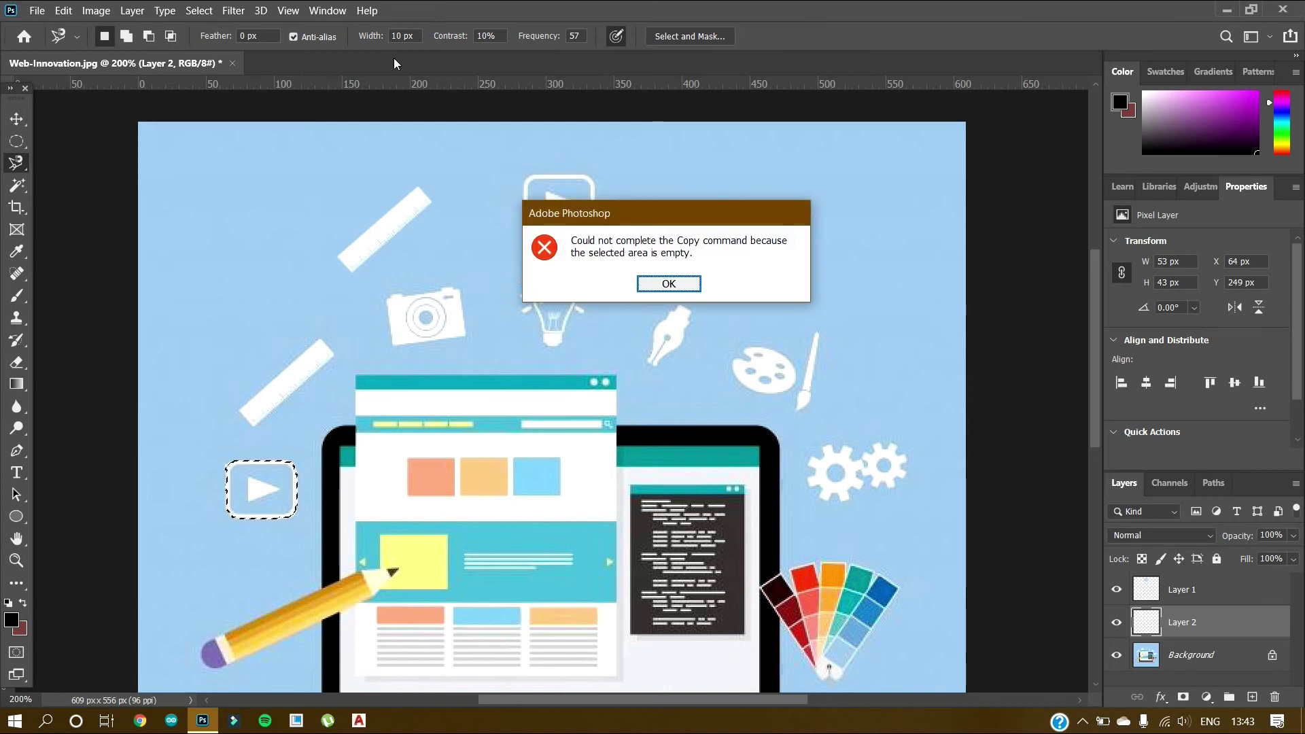
pyautogui.click(653, 284)
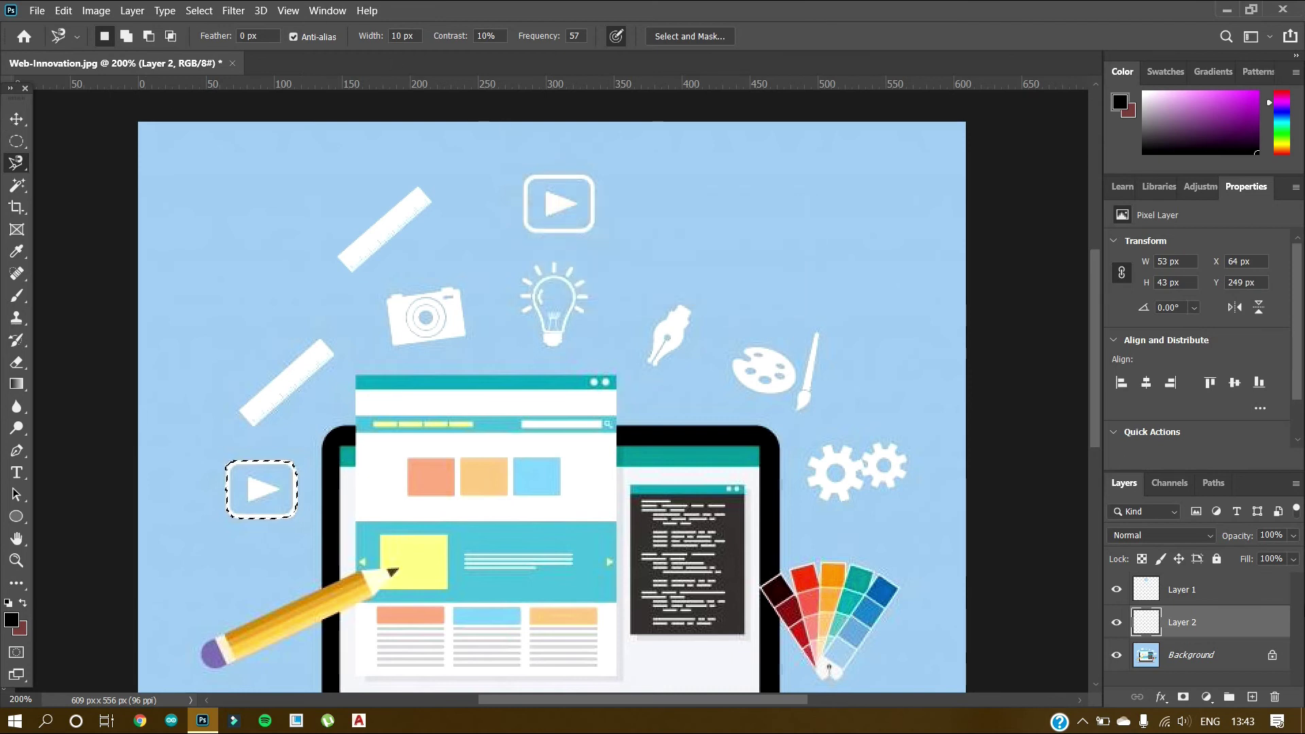
# Make the Background layer active, try pasting the clipboard contents, and undo the paste
pyautogui.click(1193, 662)
pyautogui.hotkey('ctrl', 'v')
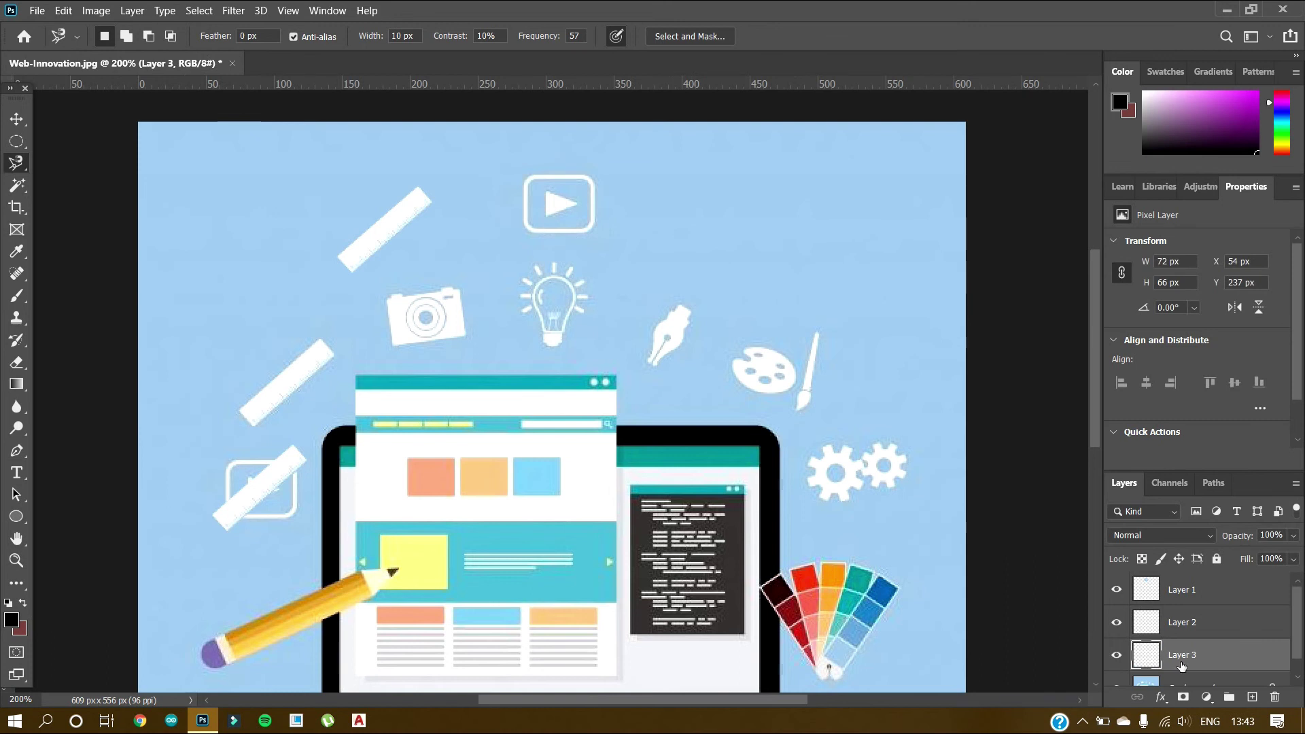
pyautogui.hotkey('ctrl', 'z')
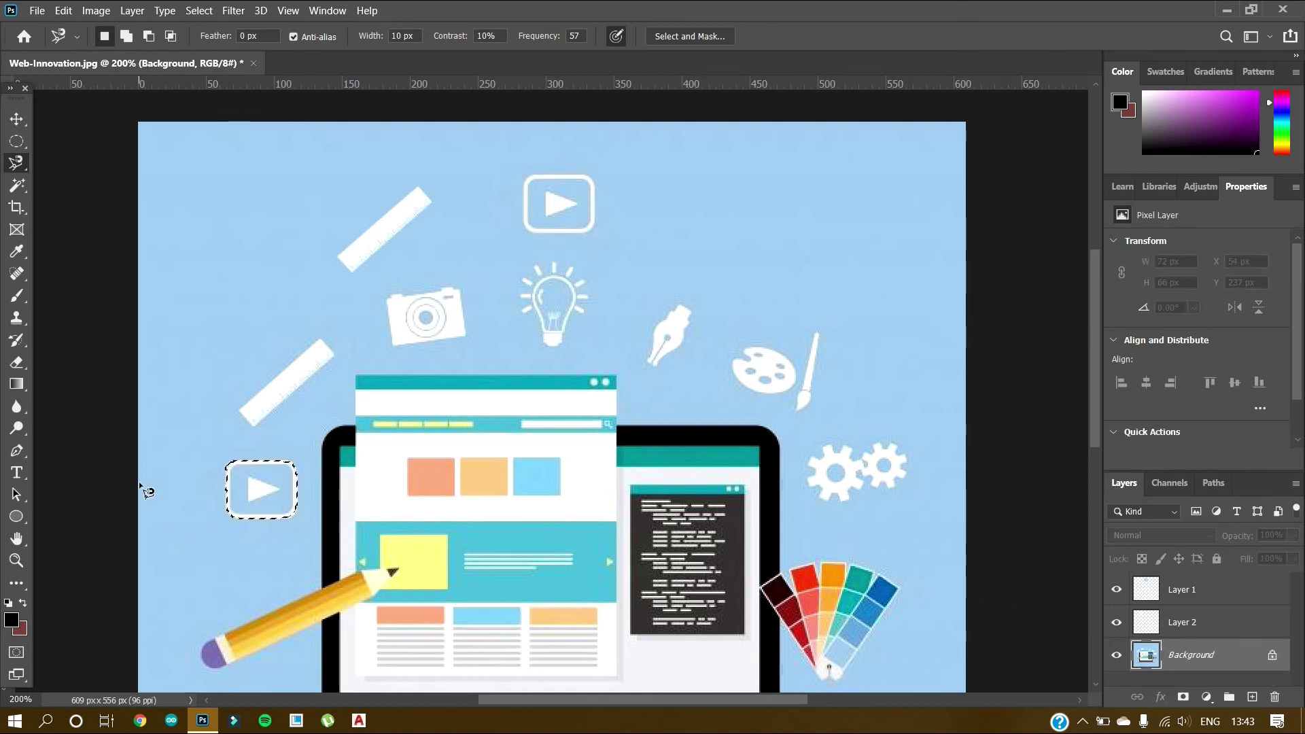
# Copy the selected play icon to a new layer and move the copy above the paint palette, at about X 447, Y 70 px
pyautogui.hotkey('ctrl', 'j')
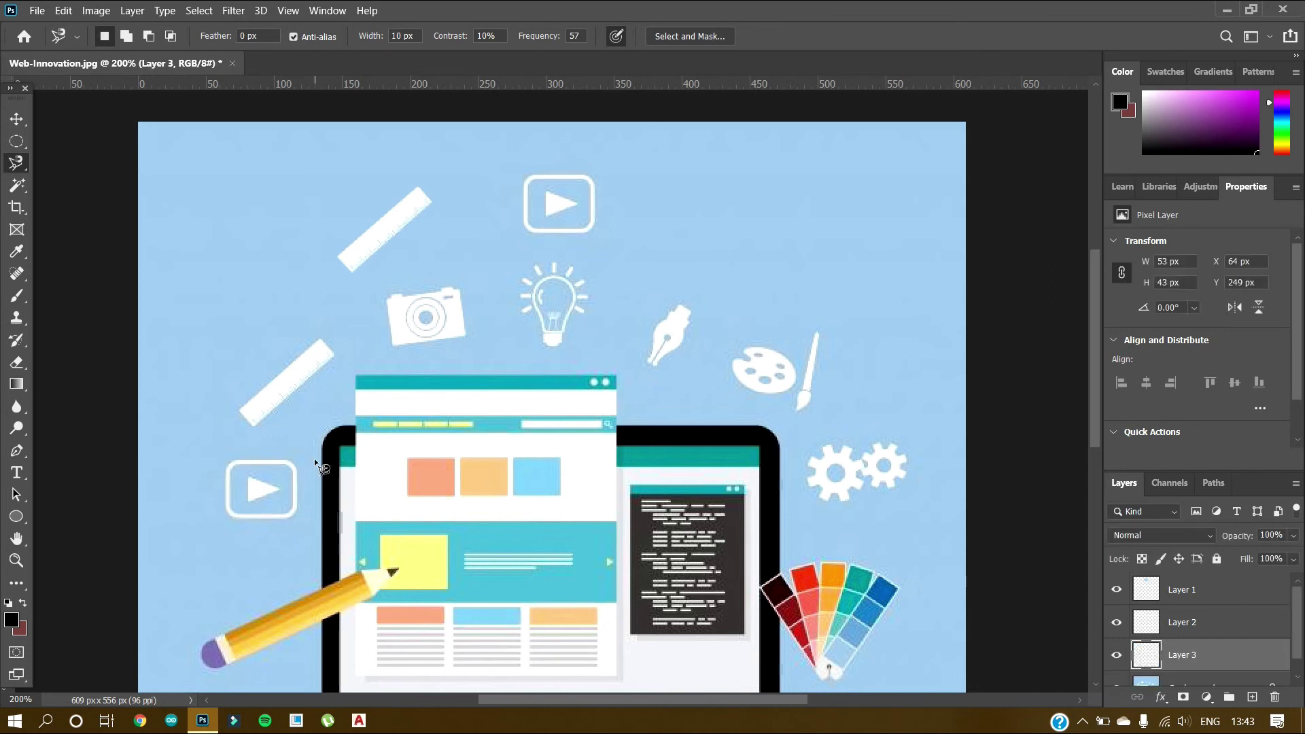
pyautogui.click(16, 119)
pyautogui.moveTo(250, 488); pyautogui.dragTo(777, 250)
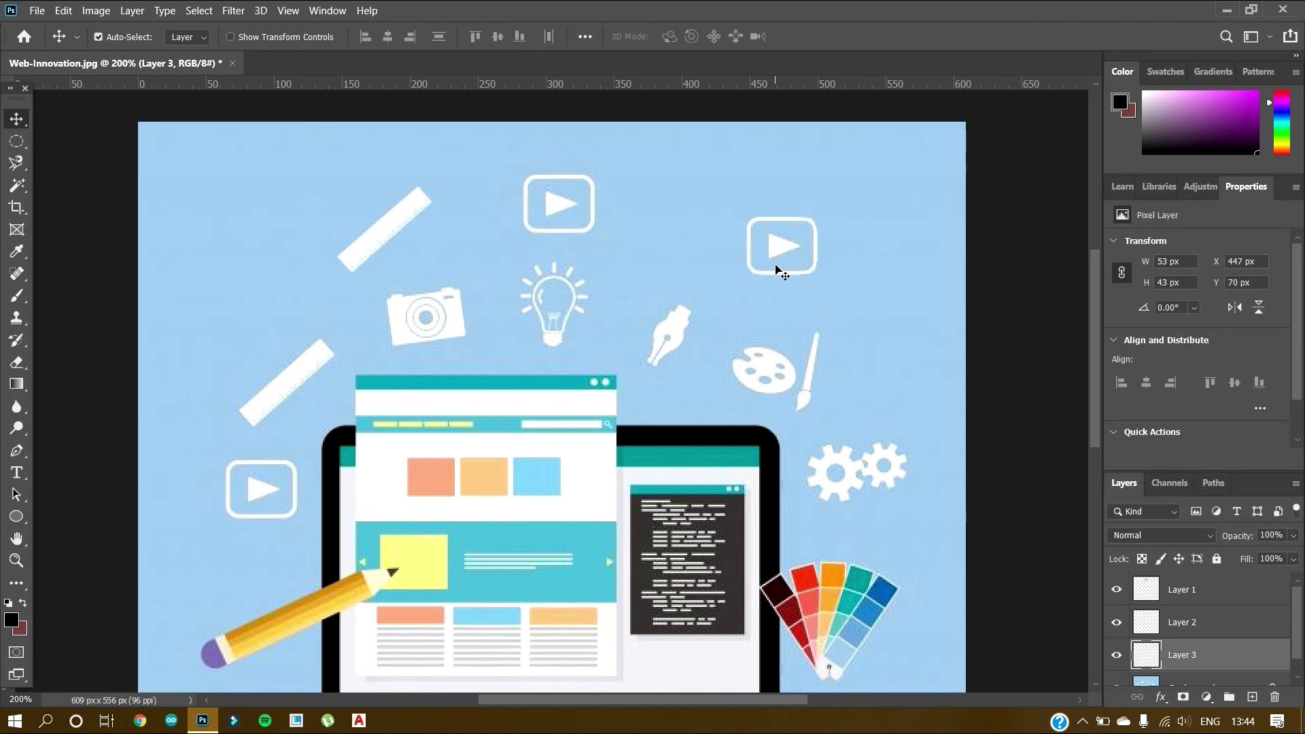